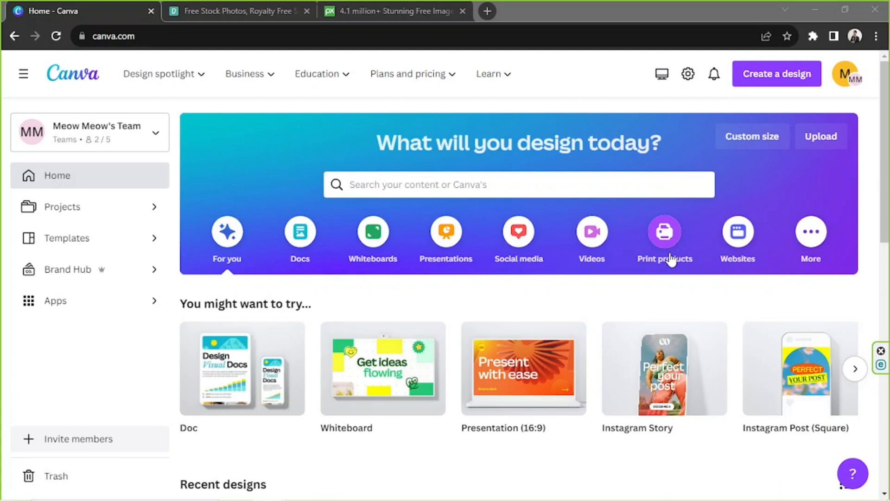
Look at the Pexels and Pixabay stock photo sites and return to the Canva home page
{"action": "left_click", "coordinate": [260, 7]}
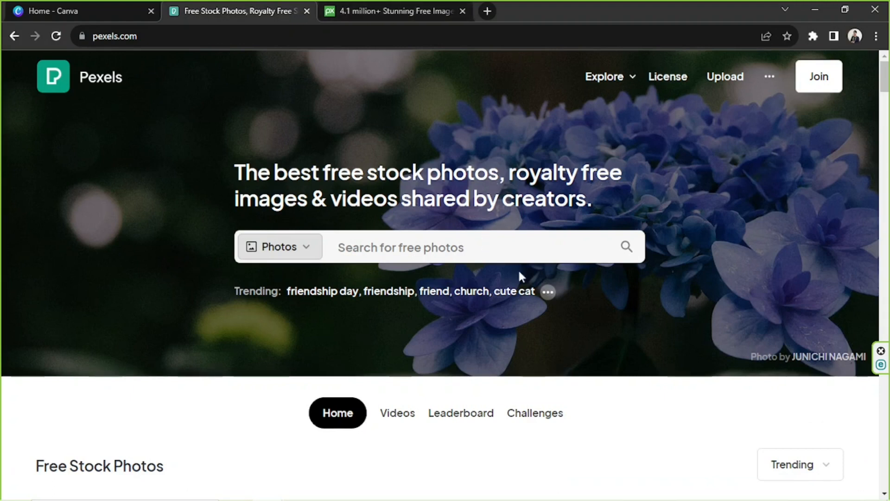
{"action": "left_click", "coordinate": [355, 9]}
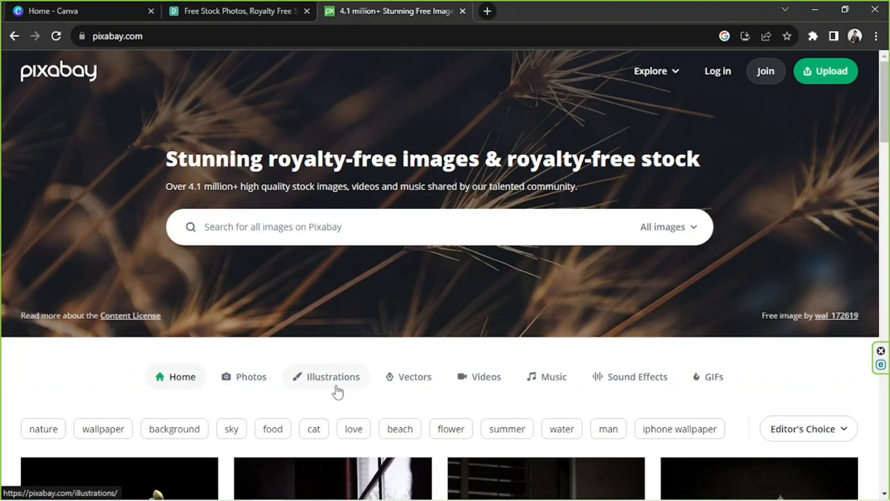
{"action": "left_click", "coordinate": [3, 5]}
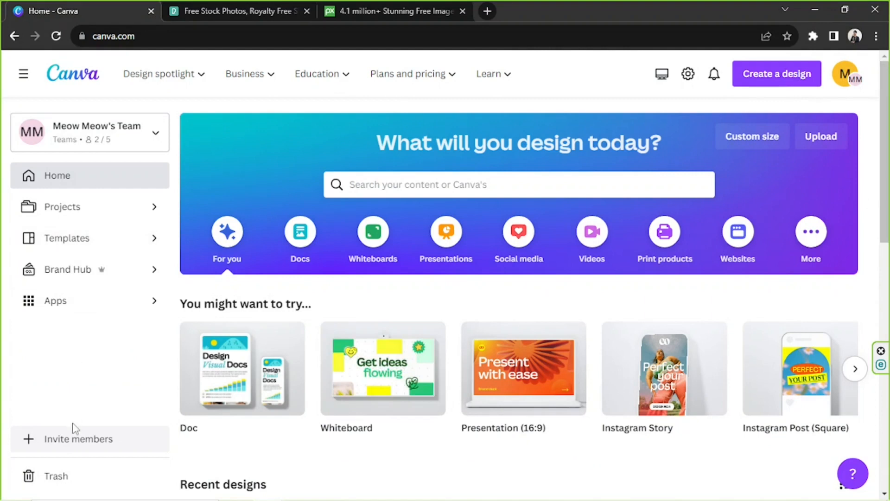
Create a new project folder named "Bulk Create"
{"action": "left_click", "coordinate": [85, 215]}
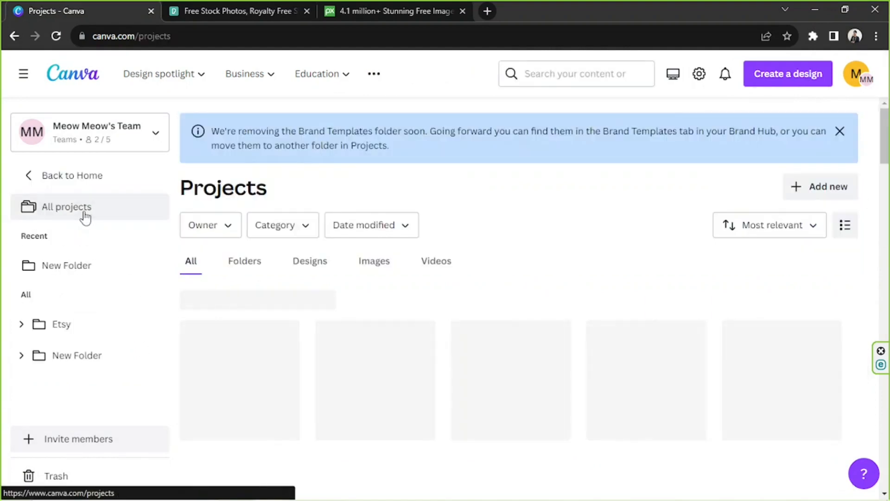
{"action": "left_click", "coordinate": [820, 190]}
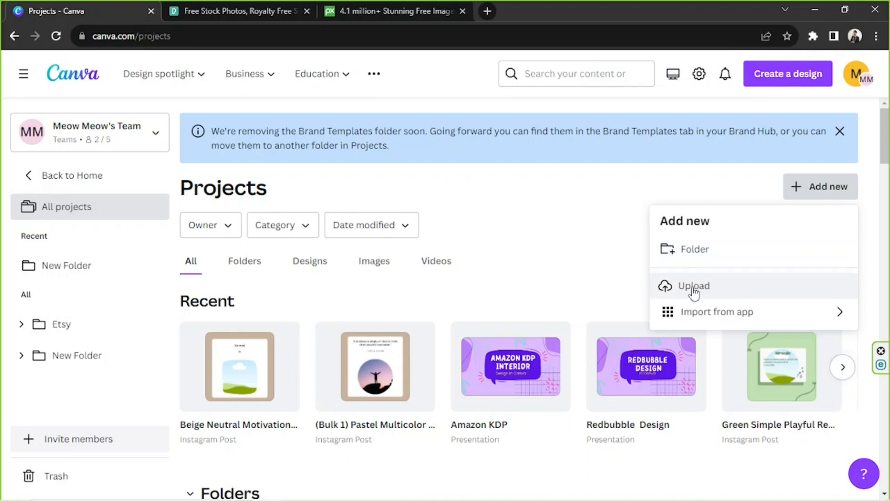
{"action": "left_click", "coordinate": [699, 254]}
{"action": "left_click", "coordinate": [262, 170]}
{"action": "type", "text": "Bu"}
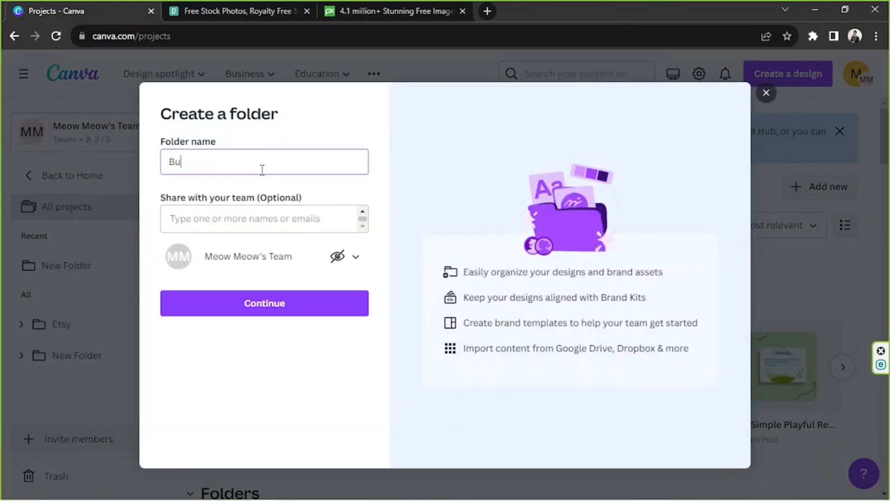
{"action": "type", "text": "lk Create"}
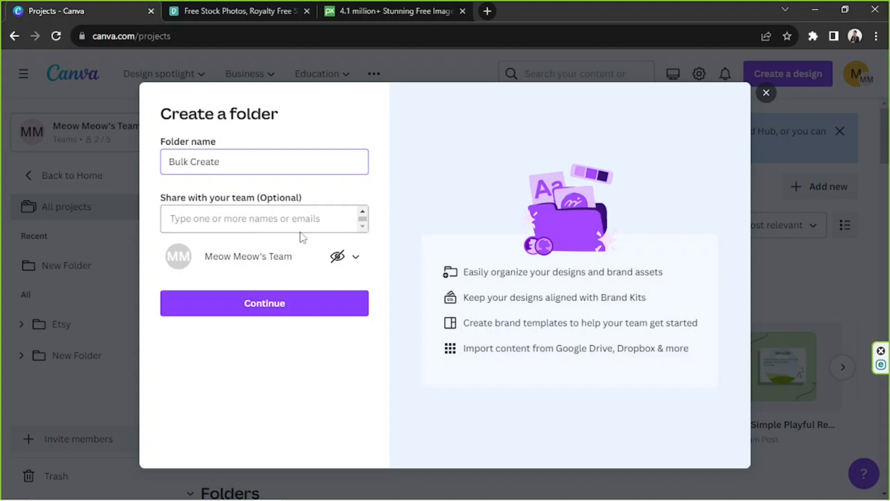
{"action": "left_click", "coordinate": [285, 309]}
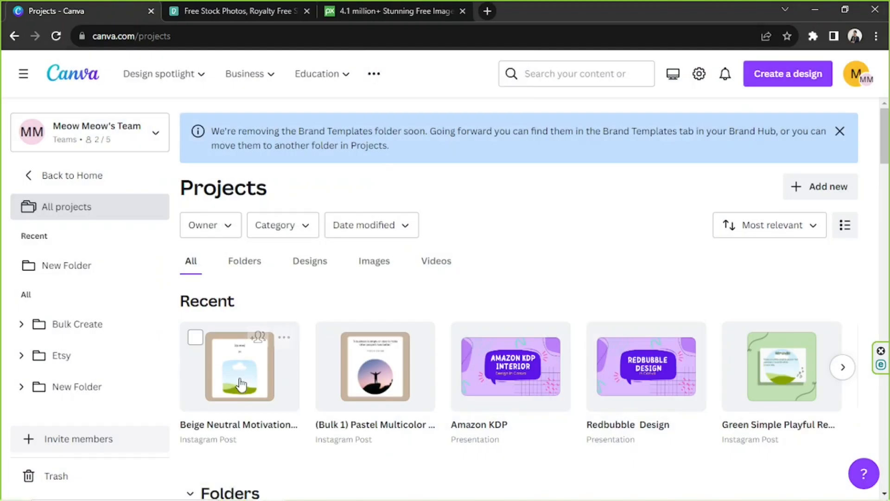
Open the Bulk Create folder and bring up the file picker for uploading images to it
{"action": "scroll", "coordinate": [588, 252], "scroll_direction": "down", "scroll_amount": 7}
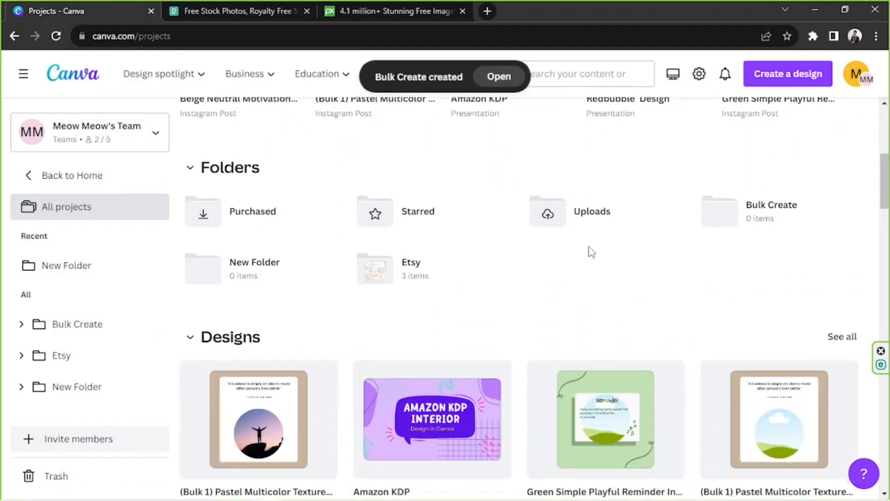
{"action": "left_click", "coordinate": [786, 215]}
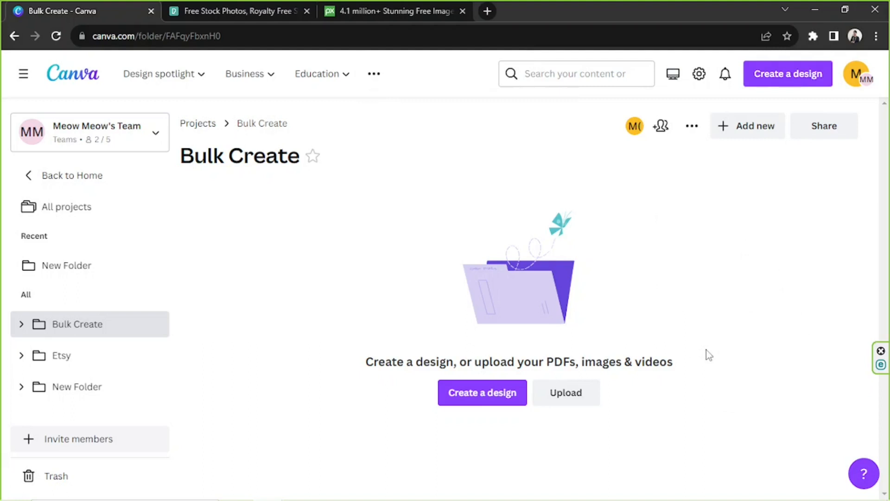
{"action": "left_click", "coordinate": [575, 393]}
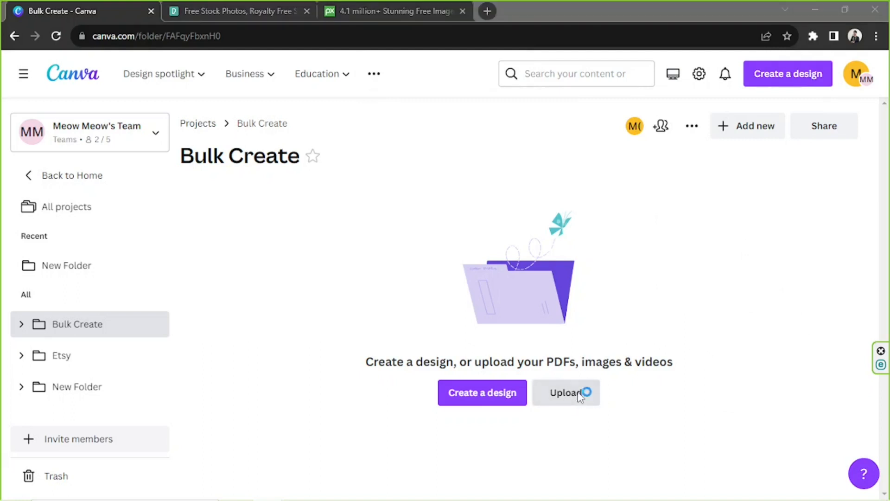
{"action": "left_click_drag", "start_coordinate": [547, 224], "coordinate": [120, 73]}
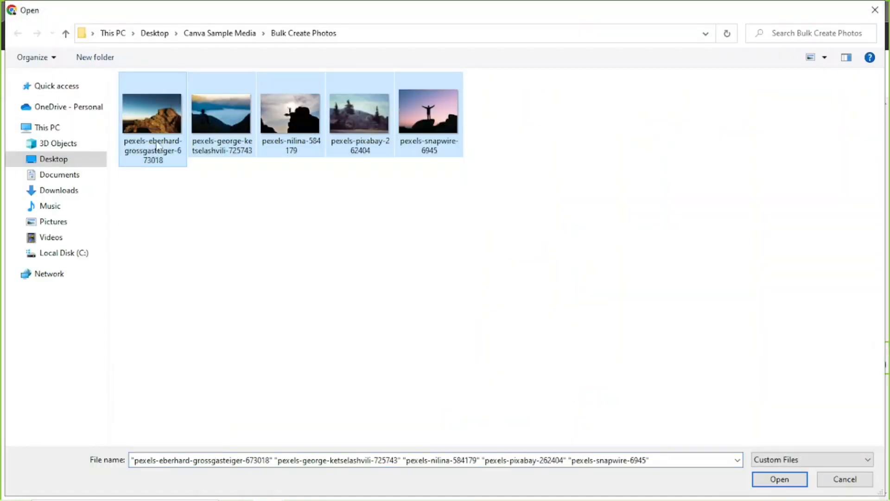
{"action": "left_click", "coordinate": [525, 239]}
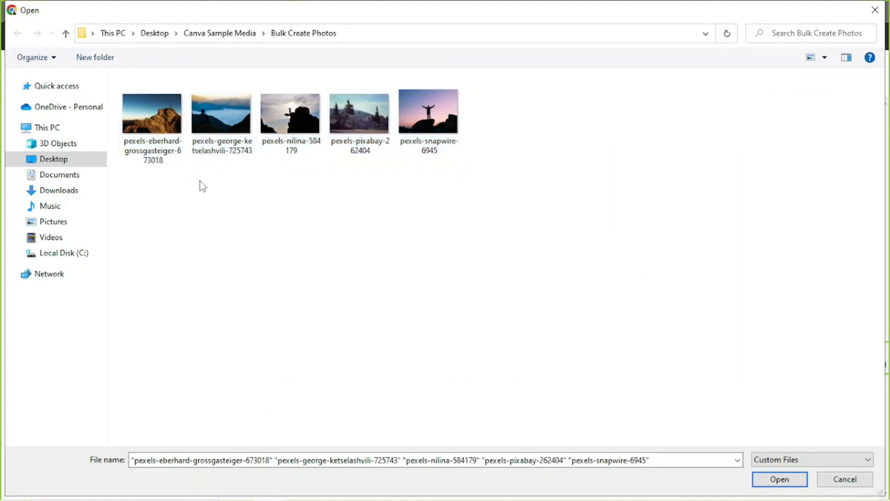
{"action": "left_click_drag", "start_coordinate": [138, 176], "coordinate": [225, 155]}
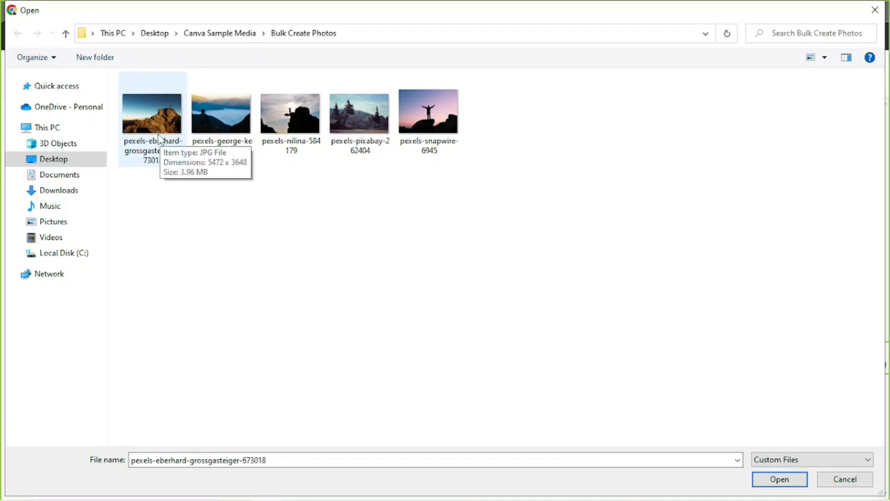
{"action": "left_click", "coordinate": [290, 116], "text": "ctrl"}
{"action": "left_click", "coordinate": [428, 118], "text": "ctrl"}
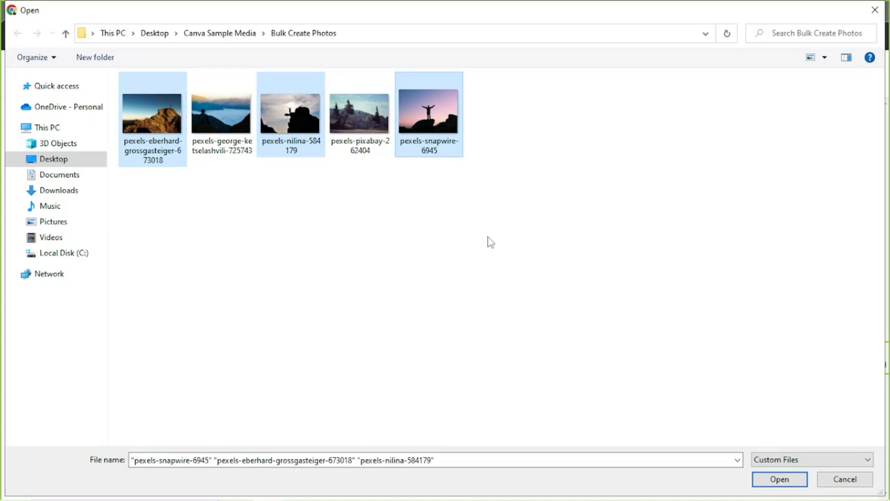
Upload all five pexels photos from the Bulk Create Photos folder
{"action": "left_click_drag", "start_coordinate": [487, 237], "coordinate": [115, 88]}
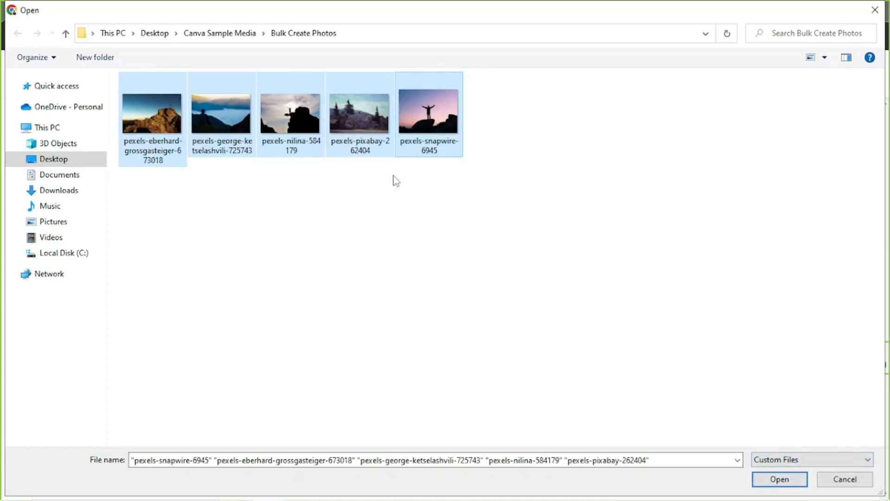
{"action": "left_click", "coordinate": [780, 485]}
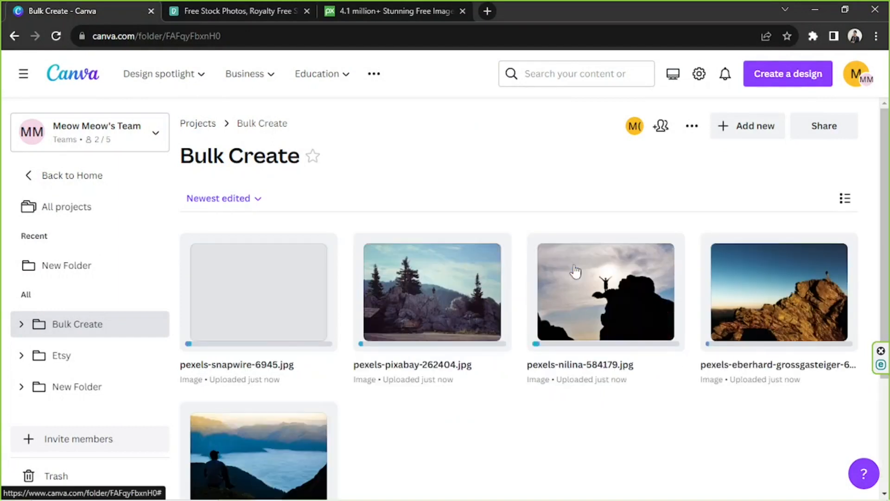
Rename the pink-sky silhouette, pine-tree and cloudy-sky cliff photos as 1, 2 and 3 respectively
{"action": "scroll", "coordinate": [574, 224], "scroll_direction": "down", "scroll_amount": 2}
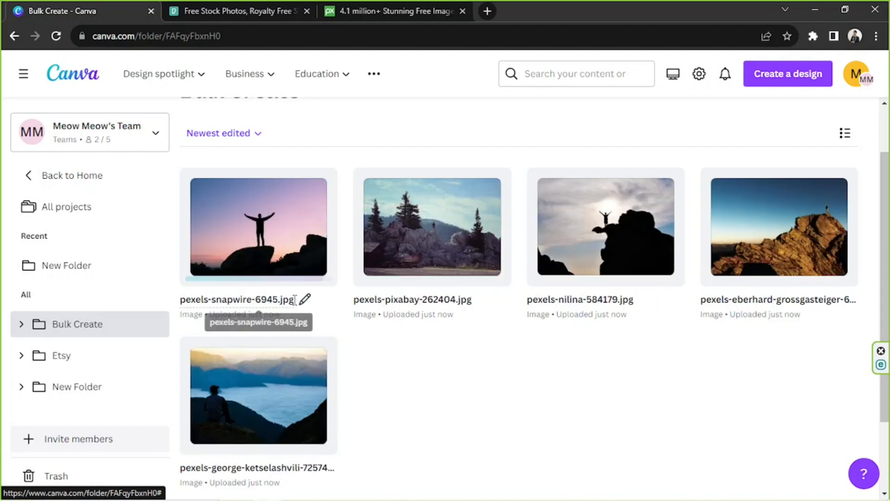
{"action": "left_click", "coordinate": [253, 315]}
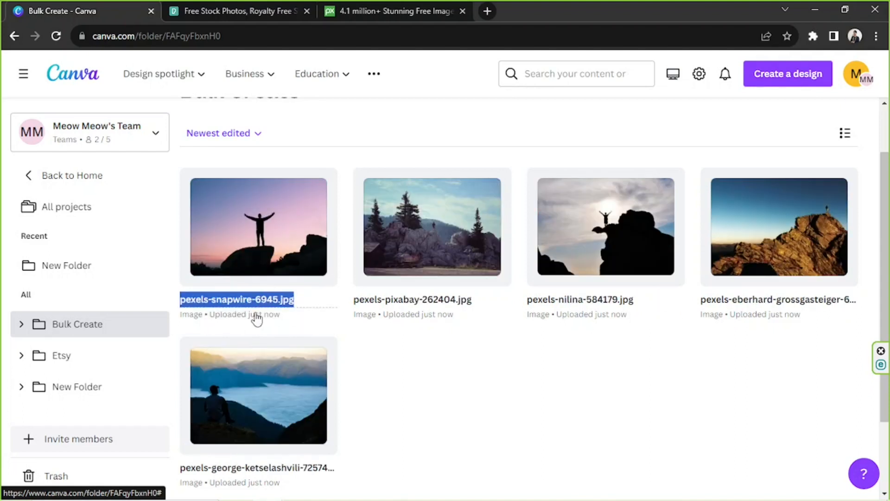
{"action": "key", "text": "BackSpace"}
{"action": "type", "text": "1"}
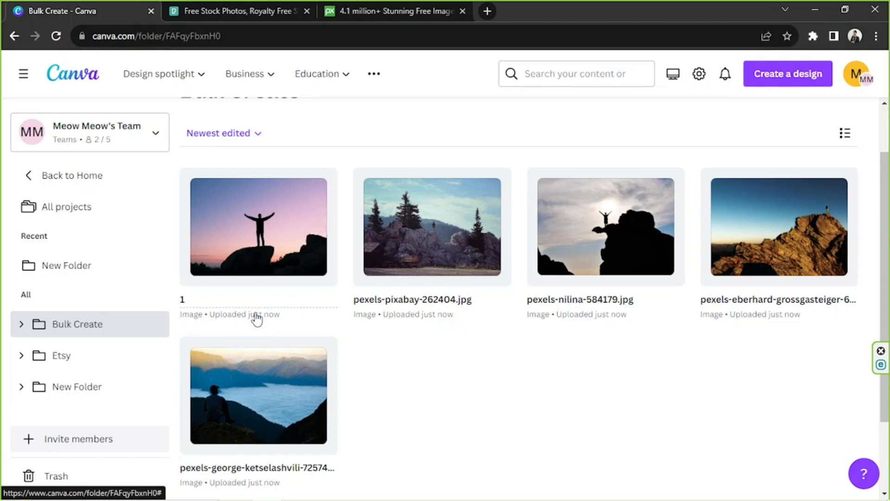
{"action": "left_click", "coordinate": [375, 296]}
{"action": "type", "text": "2"}
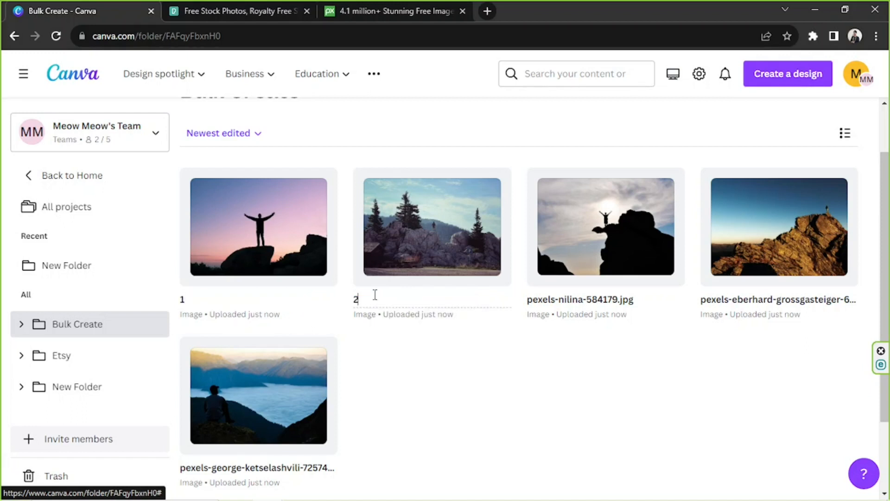
{"action": "left_click", "coordinate": [580, 297]}
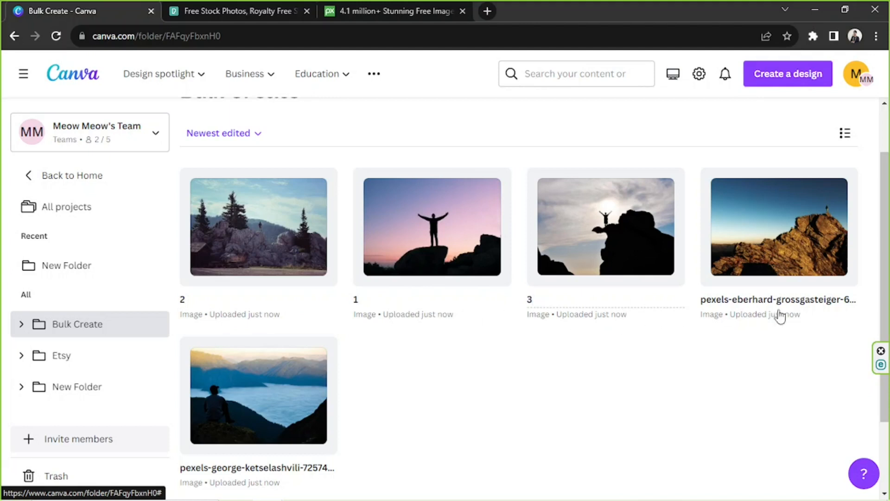
Rename the golden rock photo as 4 and the misty mountain photo as 5, and return to the home page
{"action": "left_click", "coordinate": [741, 300]}
{"action": "type", "text": "4"}
{"action": "left_click", "coordinate": [301, 467]}
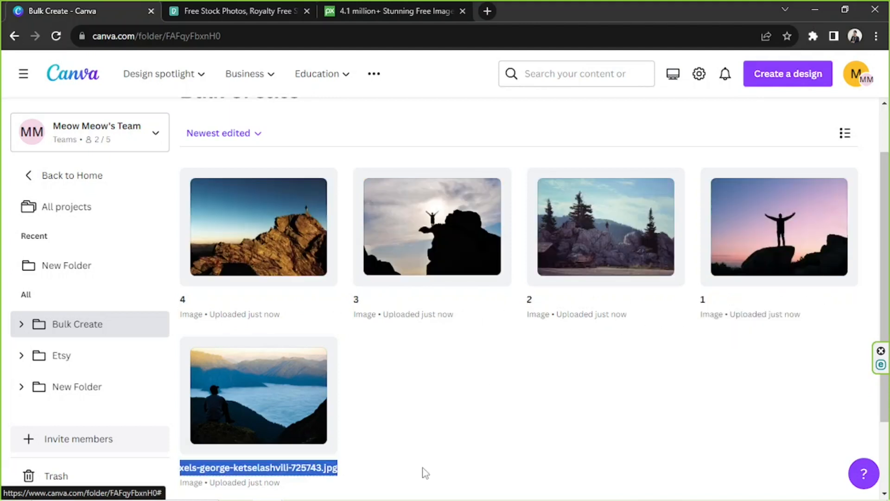
{"action": "type", "text": "5"}
{"action": "key", "text": "Return"}
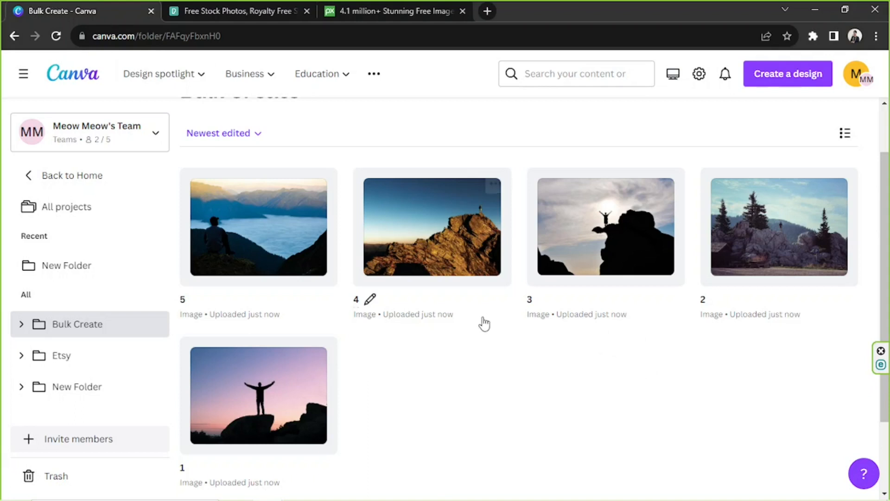
{"action": "scroll", "coordinate": [497, 321], "scroll_direction": "up", "scroll_amount": 2}
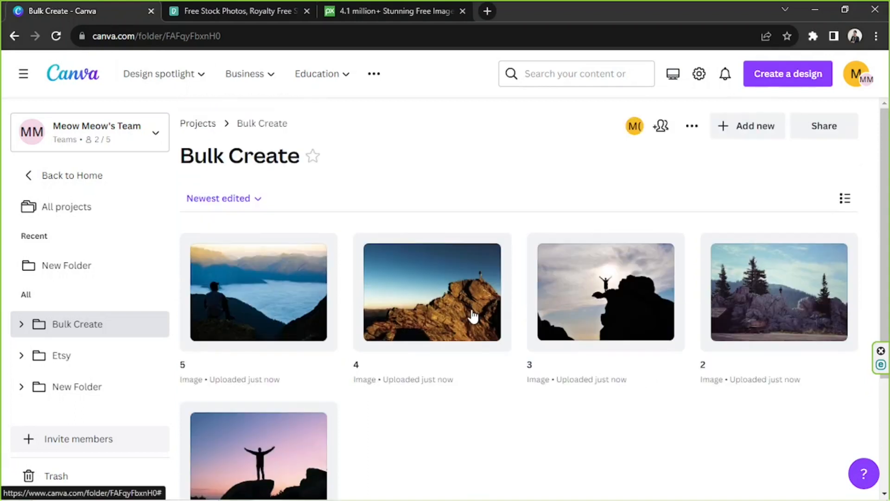
{"action": "left_click", "coordinate": [76, 79]}
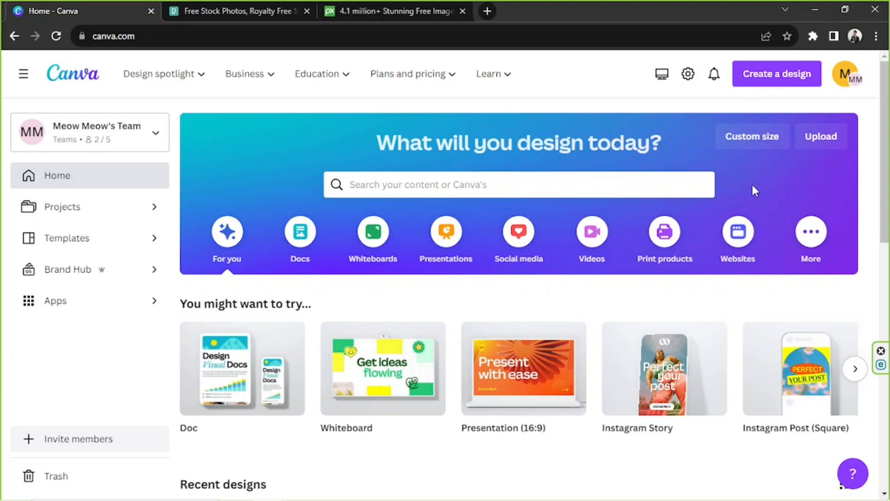
{"action": "left_click", "coordinate": [753, 143]}
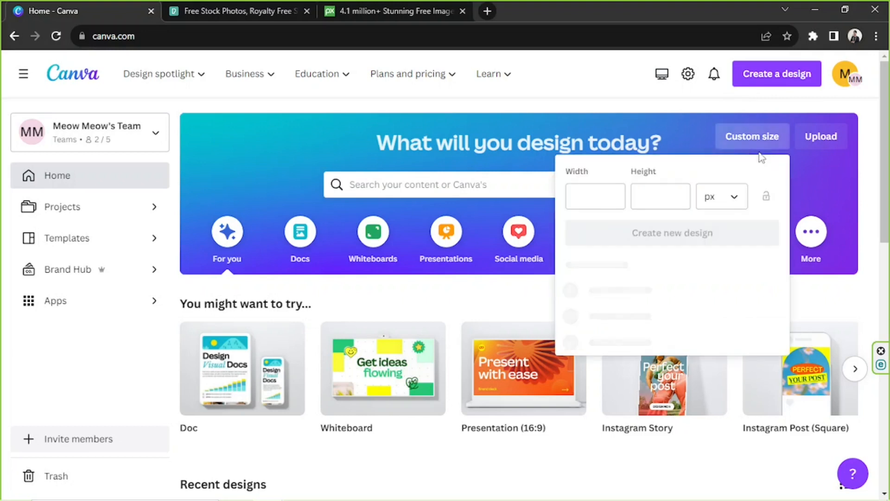
{"action": "left_click", "coordinate": [670, 194]}
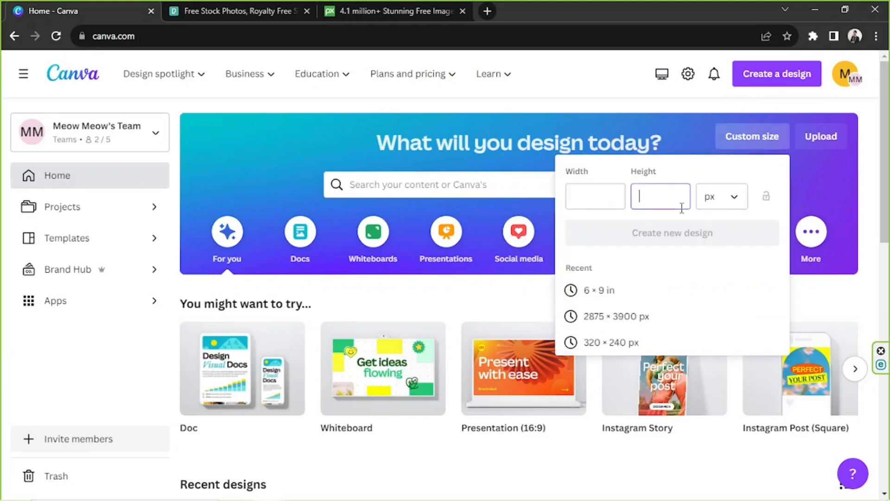
{"action": "left_click", "coordinate": [720, 202]}
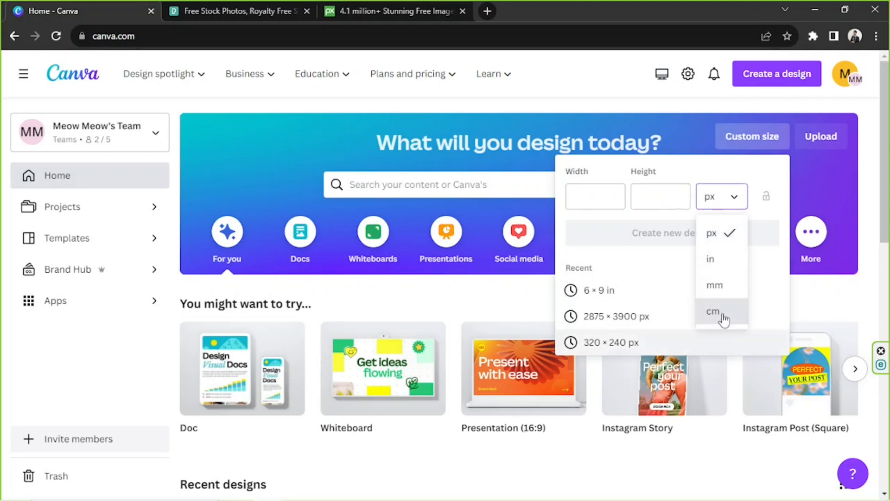
{"action": "left_click", "coordinate": [727, 200]}
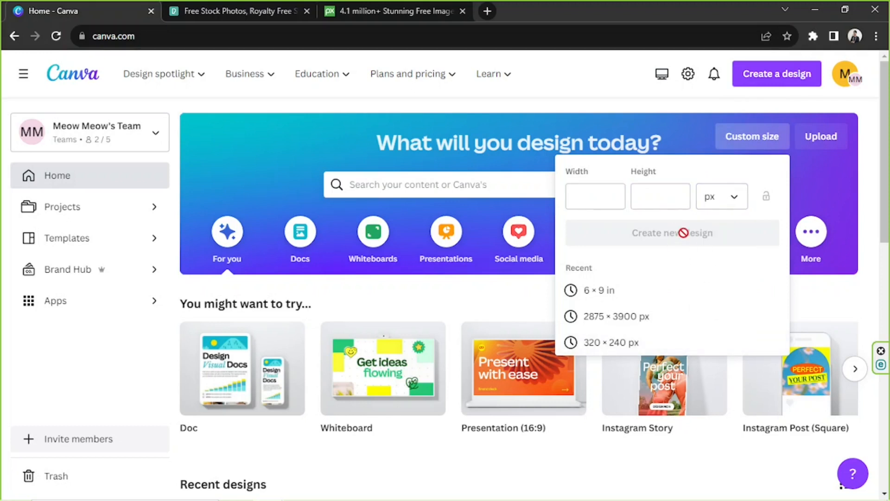
Search the templates for "instagram" and open the Instagram Post (Square) category
{"action": "left_click", "coordinate": [500, 189]}
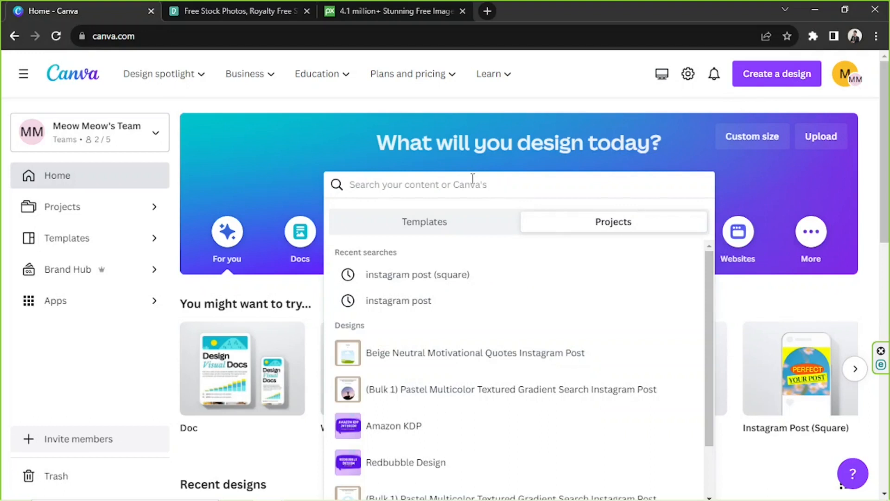
{"action": "type", "text": "instagram"}
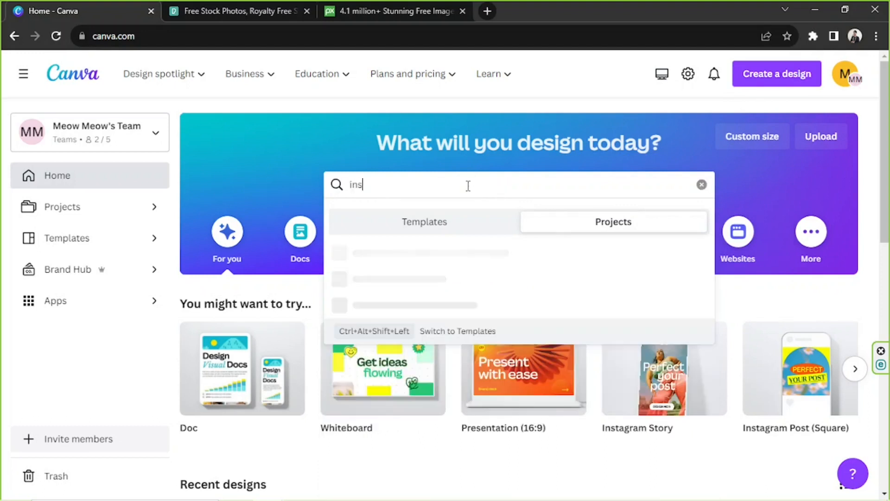
{"action": "left_click", "coordinate": [427, 223]}
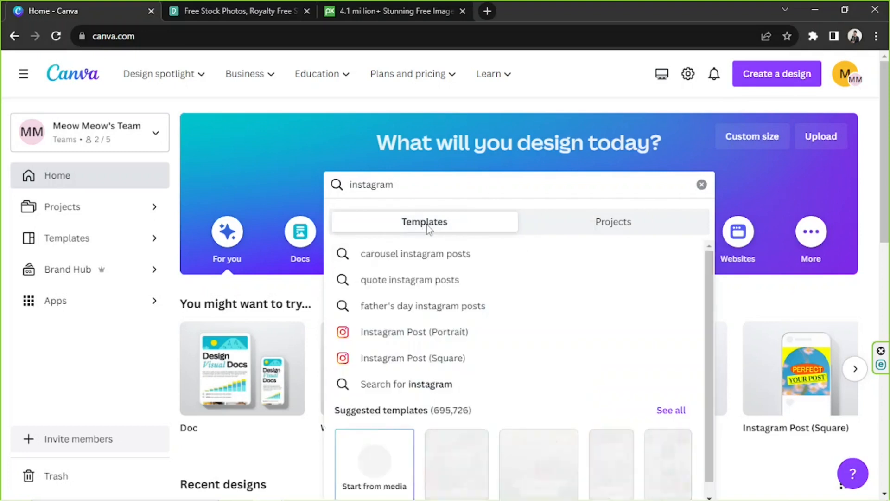
{"action": "left_click", "coordinate": [424, 366]}
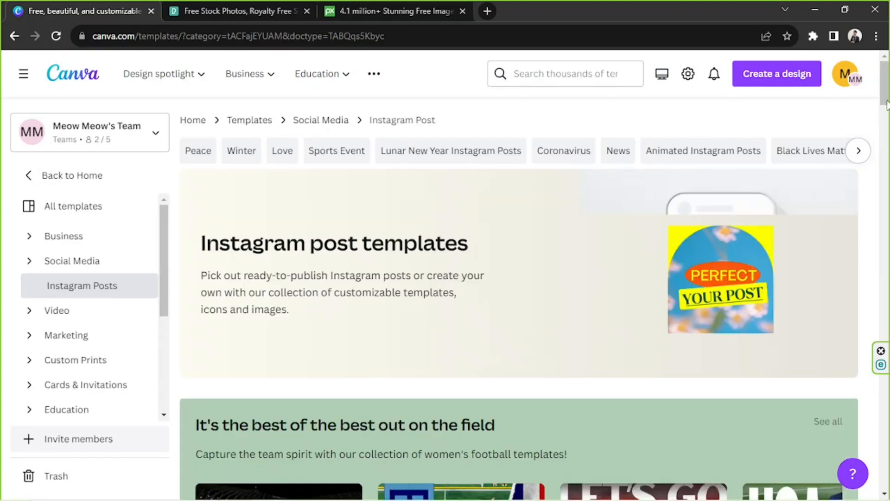
Open the Blue Photography Quotes Of The Day Instagram Post template for customizing
{"action": "scroll", "coordinate": [803, 172], "scroll_direction": "down", "scroll_amount": 8}
{"action": "scroll", "coordinate": [885, 123], "scroll_direction": "down", "scroll_amount": 6}
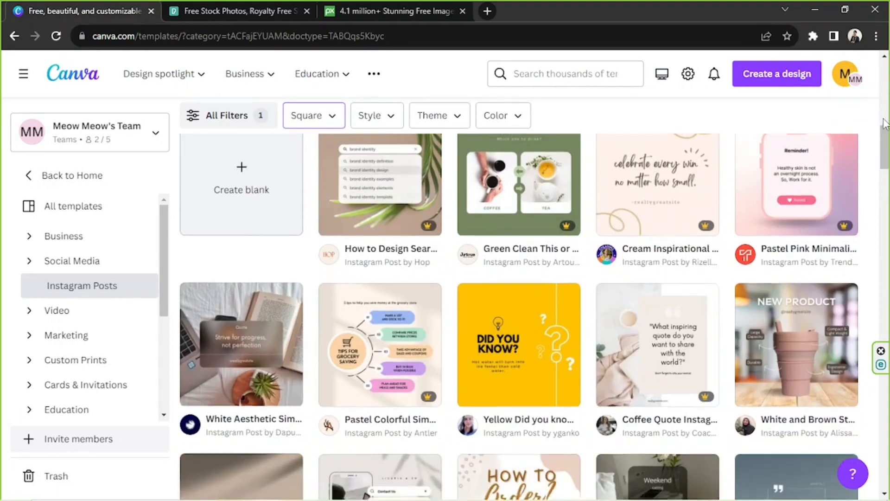
{"action": "scroll", "coordinate": [884, 119], "scroll_direction": "down", "scroll_amount": 6}
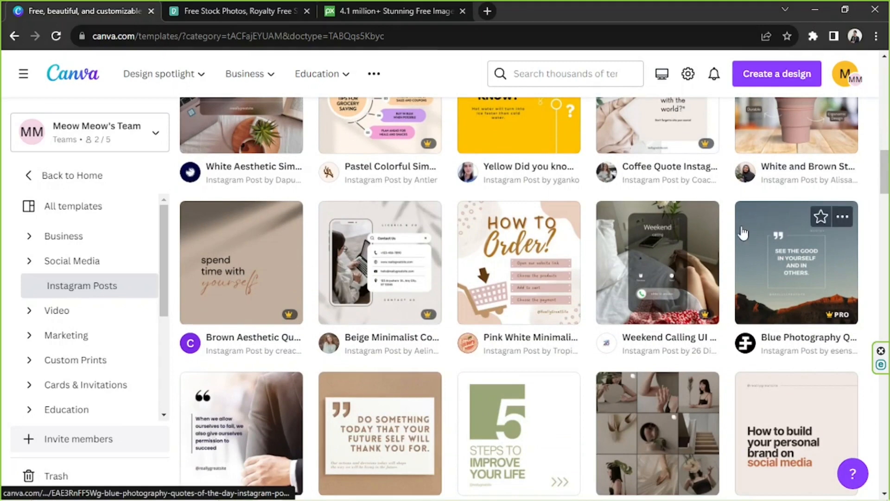
{"action": "left_click", "coordinate": [767, 260]}
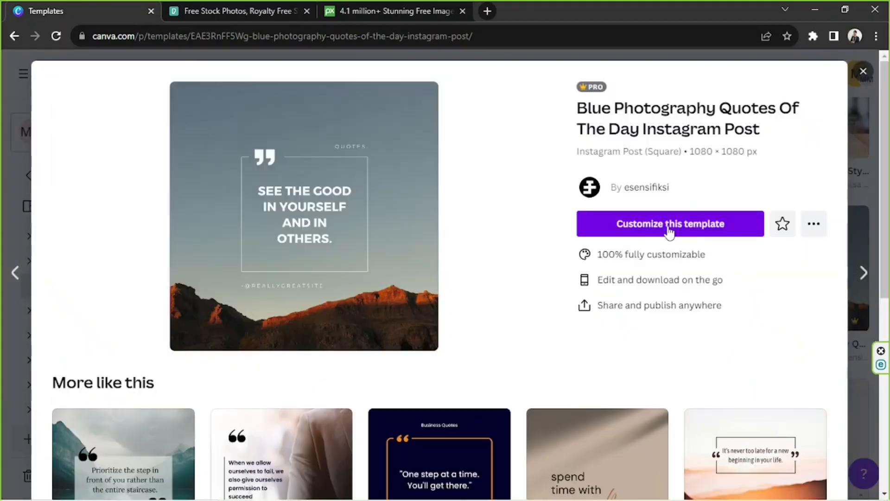
{"action": "left_click", "coordinate": [670, 226]}
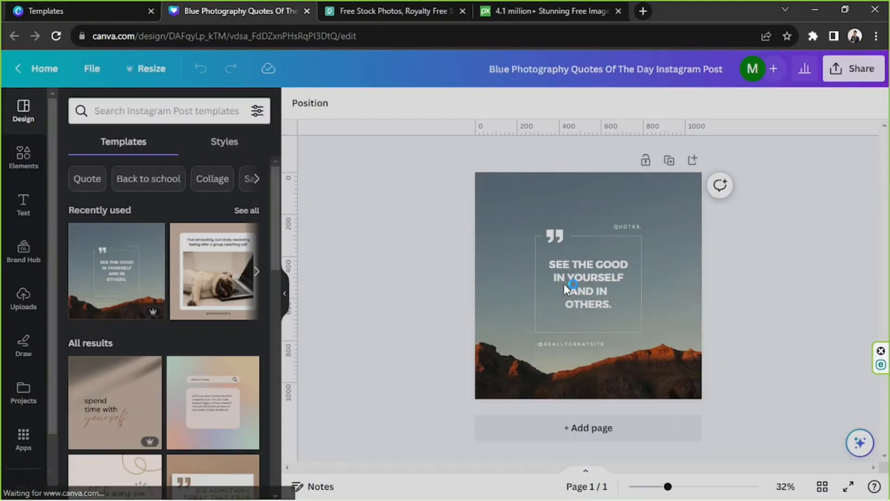
{"action": "left_click", "coordinate": [564, 284]}
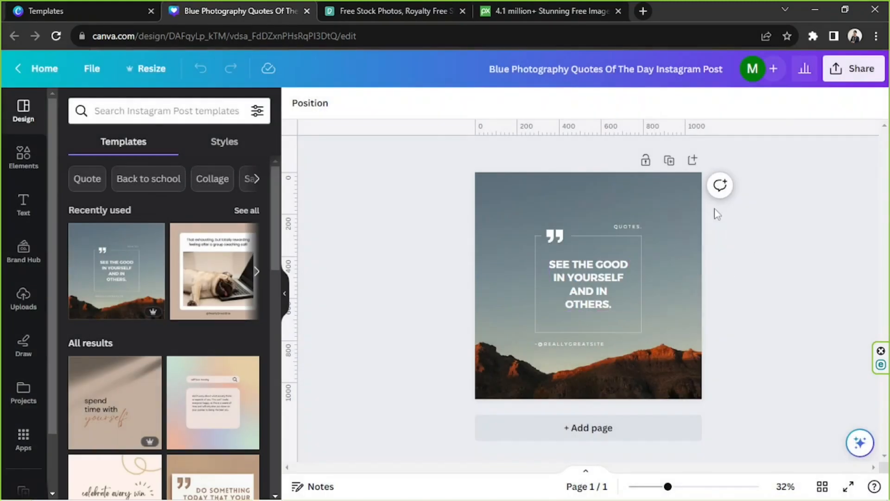
Replace the page's design with the recently used pug-and-laptop template and collapse the template list
{"action": "left_click_drag", "start_coordinate": [410, 166], "coordinate": [731, 343]}
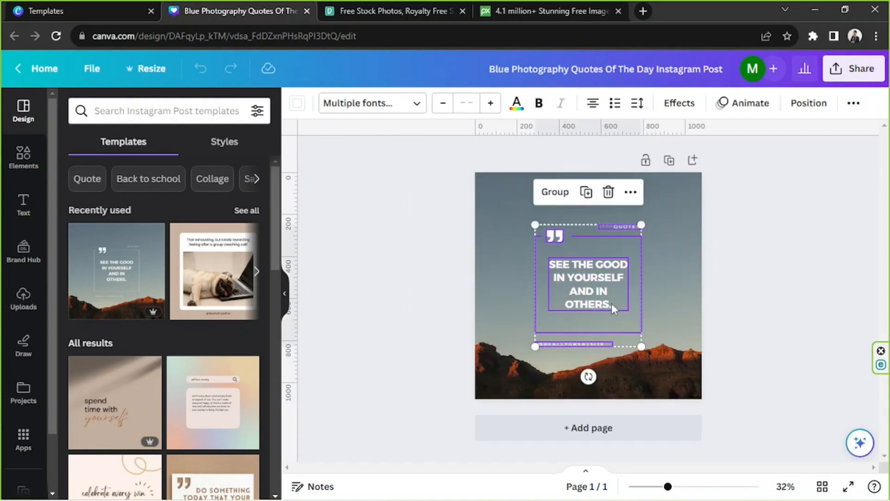
{"action": "scroll", "coordinate": [92, 386], "scroll_direction": "down", "scroll_amount": 5}
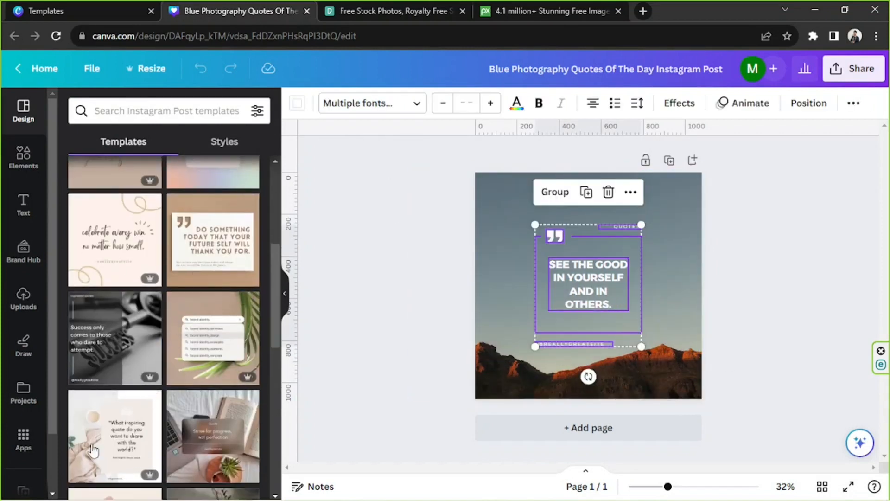
{"action": "scroll", "coordinate": [119, 312], "scroll_direction": "down", "scroll_amount": 4}
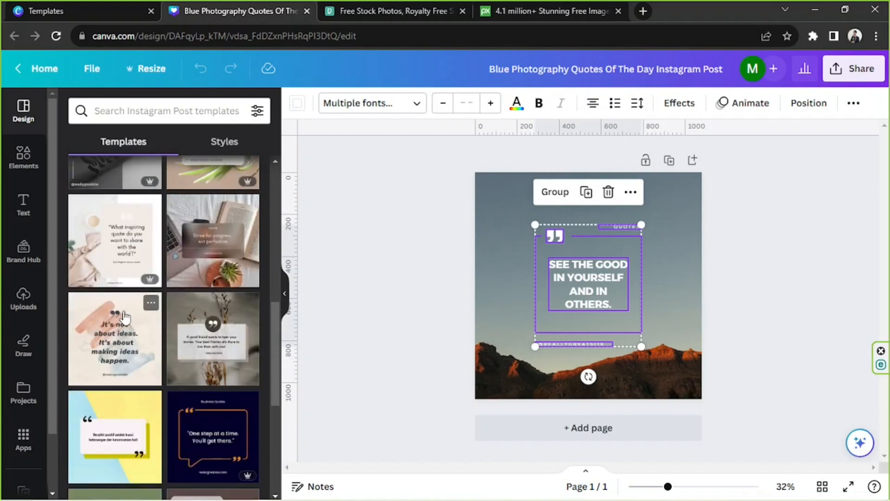
{"action": "scroll", "coordinate": [123, 314], "scroll_direction": "up", "scroll_amount": 10}
{"action": "left_click", "coordinate": [201, 283]}
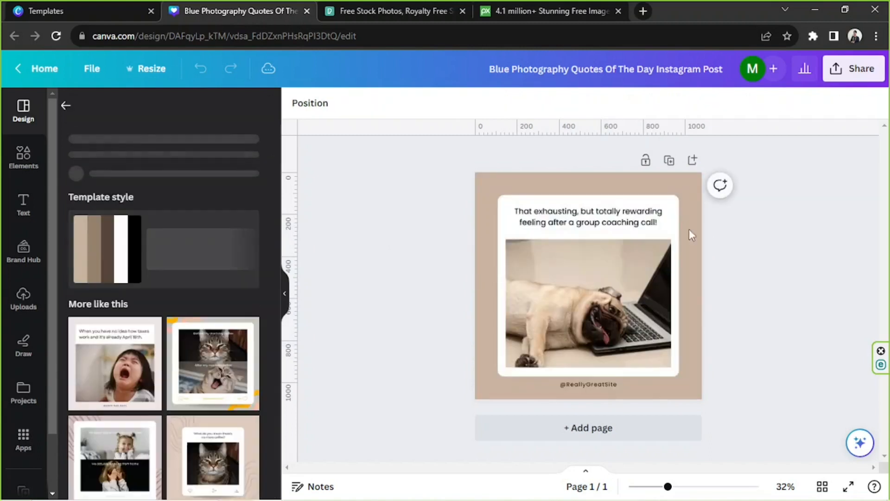
{"action": "left_click", "coordinate": [626, 238]}
{"action": "left_click", "coordinate": [286, 297]}
{"action": "left_click", "coordinate": [660, 318]}
{"action": "left_click_drag", "start_coordinate": [233, 174], "coordinate": [581, 420]}
{"action": "left_click", "coordinate": [611, 390]}
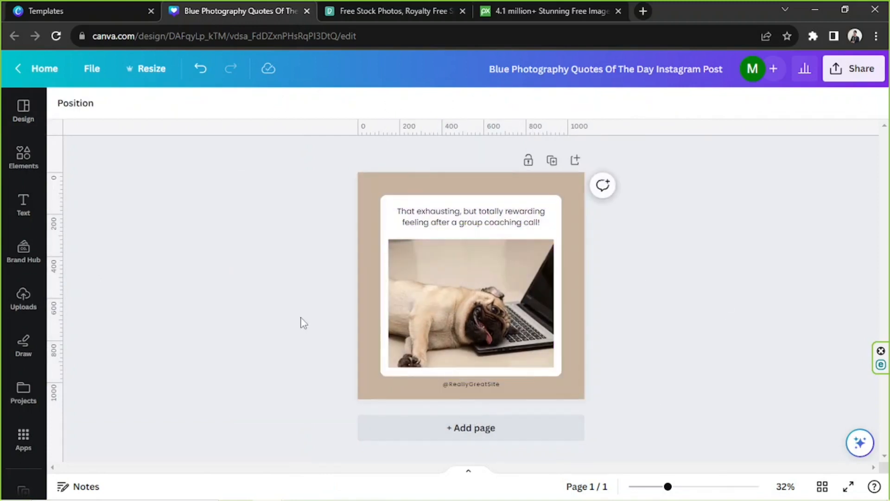
{"action": "left_click", "coordinate": [466, 286]}
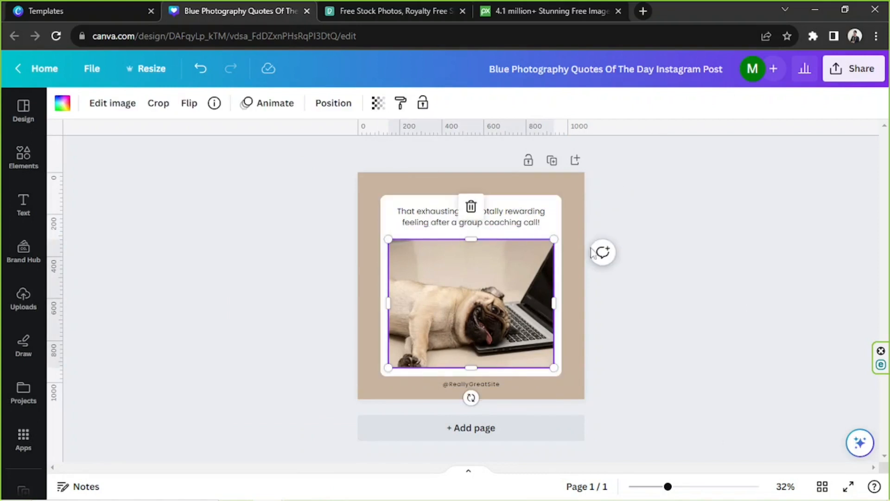
{"action": "left_click", "coordinate": [471, 205]}
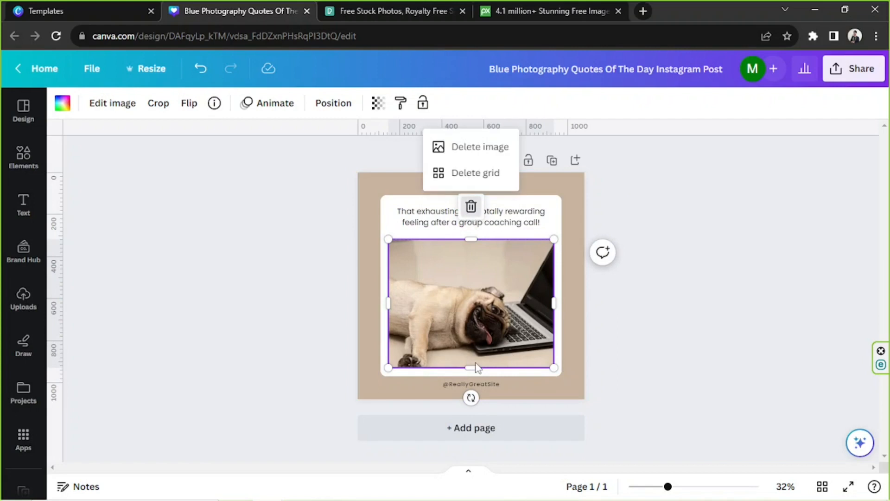
{"action": "left_click", "coordinate": [480, 172]}
{"action": "left_click_drag", "start_coordinate": [487, 387], "coordinate": [482, 235]}
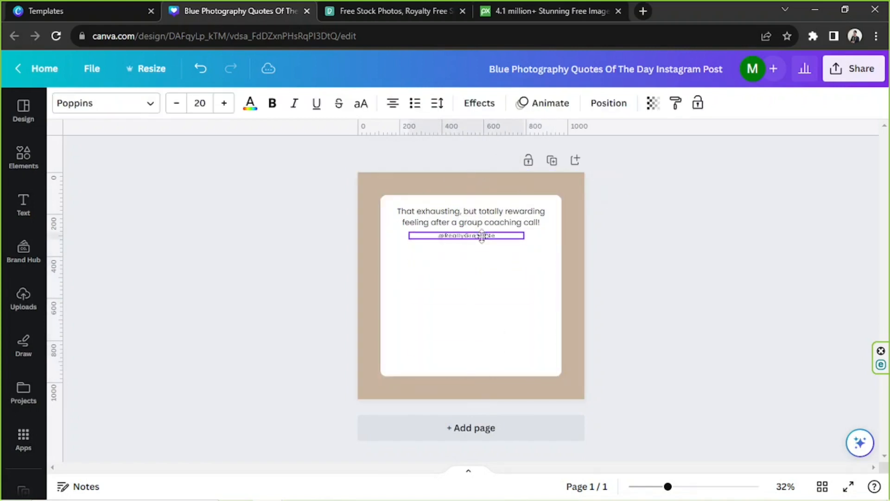
Stretch the white card slightly downward, and shift the card and both texts up together
{"action": "left_click", "coordinate": [507, 369]}
{"action": "left_click_drag", "start_coordinate": [471, 378], "coordinate": [471, 389]}
{"action": "left_click_drag", "start_coordinate": [676, 401], "coordinate": [343, 203]}
{"action": "left_click_drag", "start_coordinate": [434, 272], "coordinate": [434, 263]}
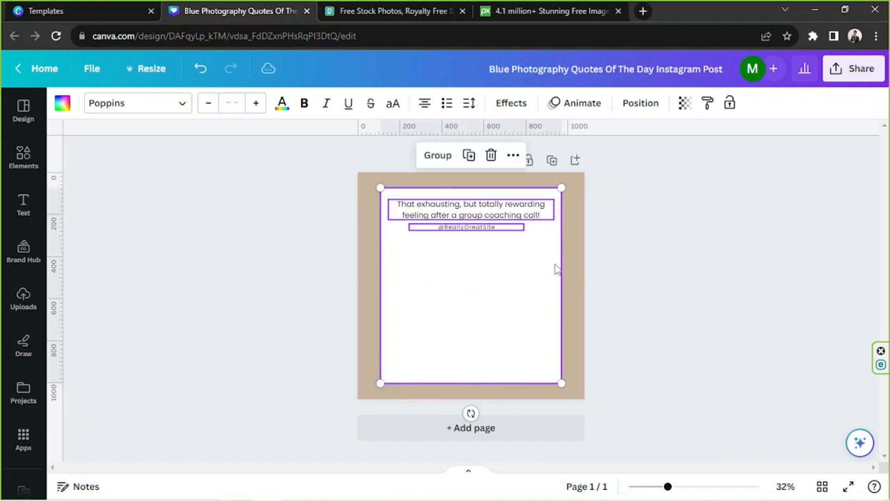
{"action": "left_click", "coordinate": [522, 246]}
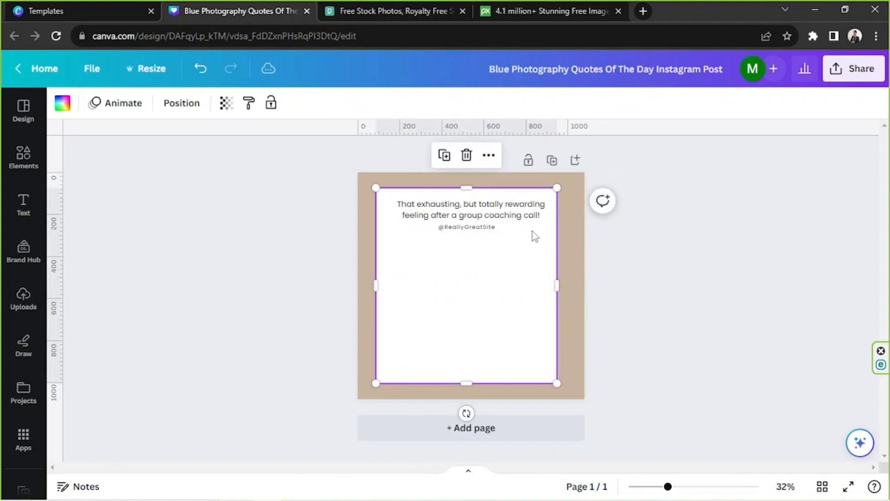
{"action": "key", "text": "ctrl+z"}
{"action": "left_click", "coordinate": [480, 229]}
{"action": "left_click_drag", "start_coordinate": [480, 229], "coordinate": [483, 227]}
{"action": "left_click", "coordinate": [262, 286]}
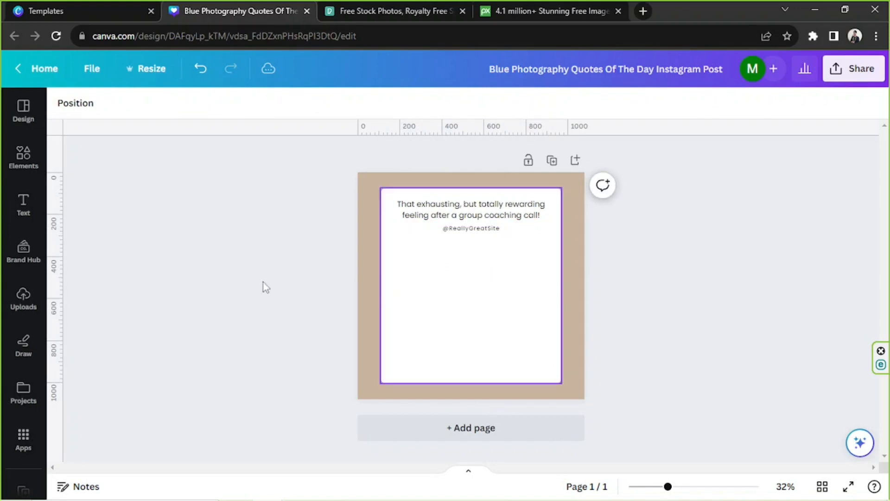
Search the elements for "frame" and show only the Frames results
{"action": "left_click", "coordinate": [22, 157]}
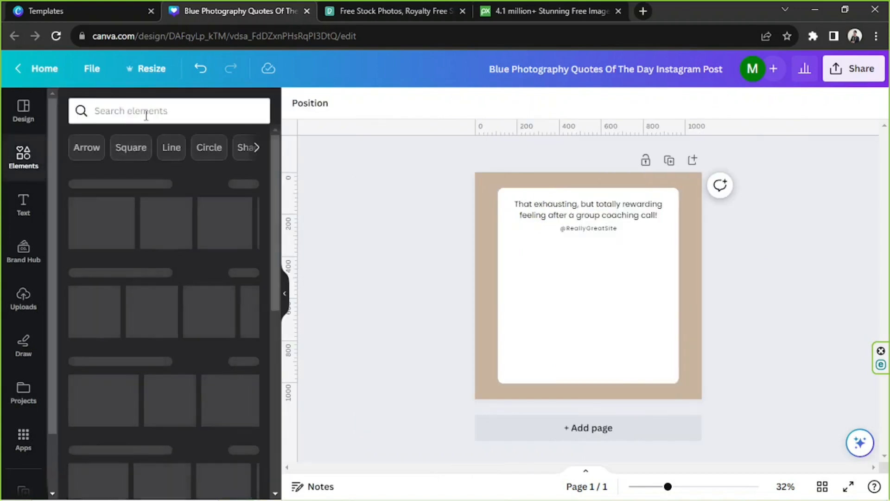
{"action": "left_click", "coordinate": [146, 115]}
{"action": "type", "text": "frame"}
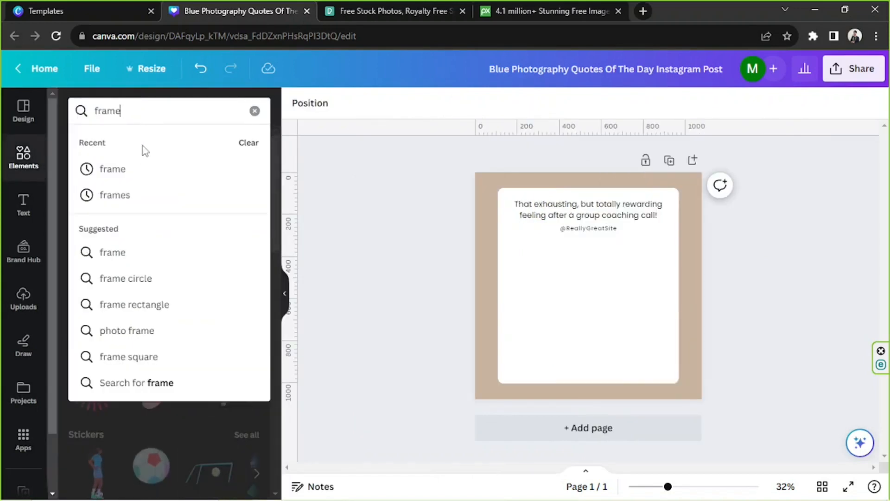
{"action": "left_click", "coordinate": [142, 173]}
{"action": "left_click", "coordinate": [265, 141]}
{"action": "left_click", "coordinate": [210, 141]}
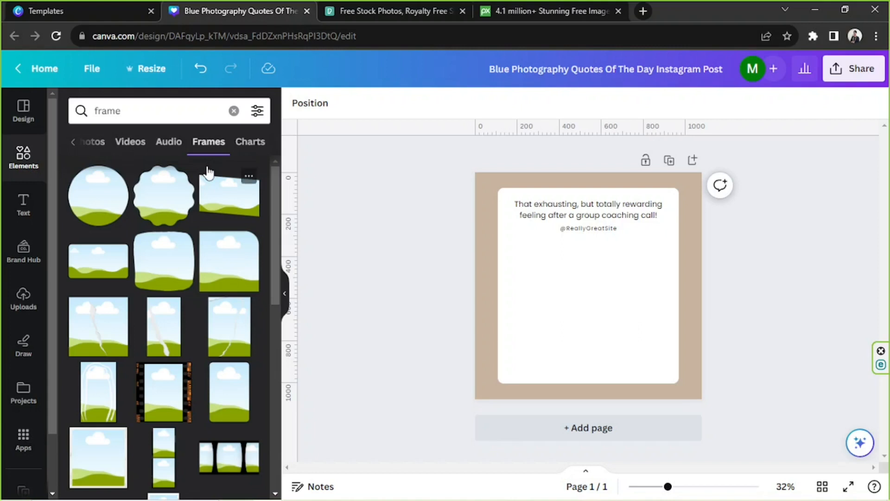
Add the rounded-square frame and place it centered in the lower part of the white card
{"action": "scroll", "coordinate": [208, 172], "scroll_direction": "down", "scroll_amount": 4}
{"action": "scroll", "coordinate": [209, 175], "scroll_direction": "down", "scroll_amount": 1}
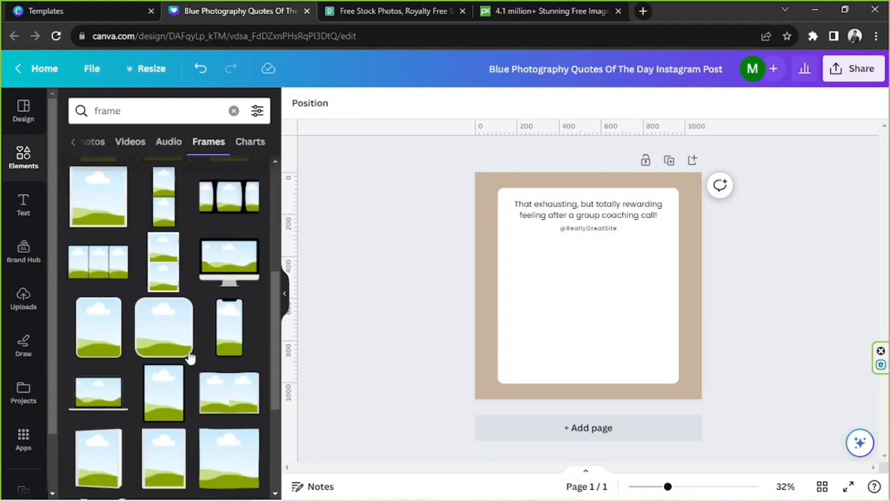
{"action": "left_click", "coordinate": [175, 357]}
{"action": "left_click_drag", "start_coordinate": [575, 316], "coordinate": [572, 324]}
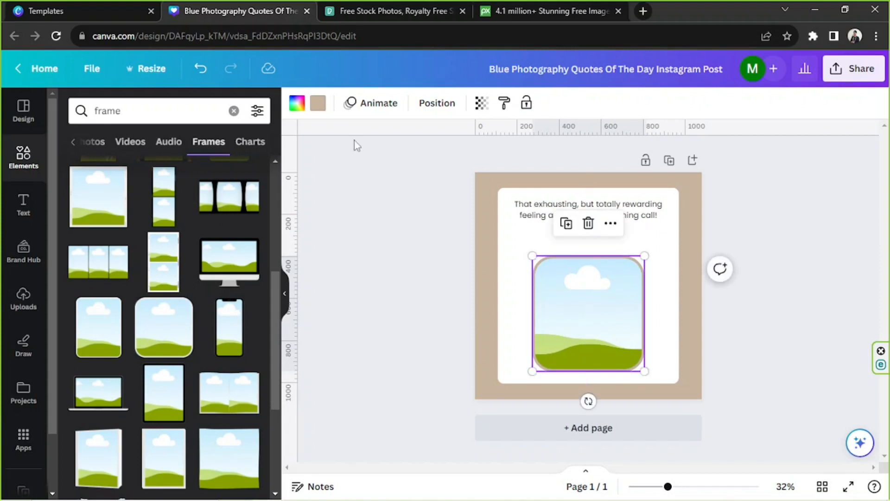
{"action": "left_click_drag", "start_coordinate": [617, 278], "coordinate": [615, 278]}
{"action": "left_click", "coordinate": [617, 236]}
{"action": "left_click_drag", "start_coordinate": [611, 228], "coordinate": [638, 218]}
{"action": "left_click", "coordinate": [793, 270]}
{"action": "left_click", "coordinate": [817, 277]}
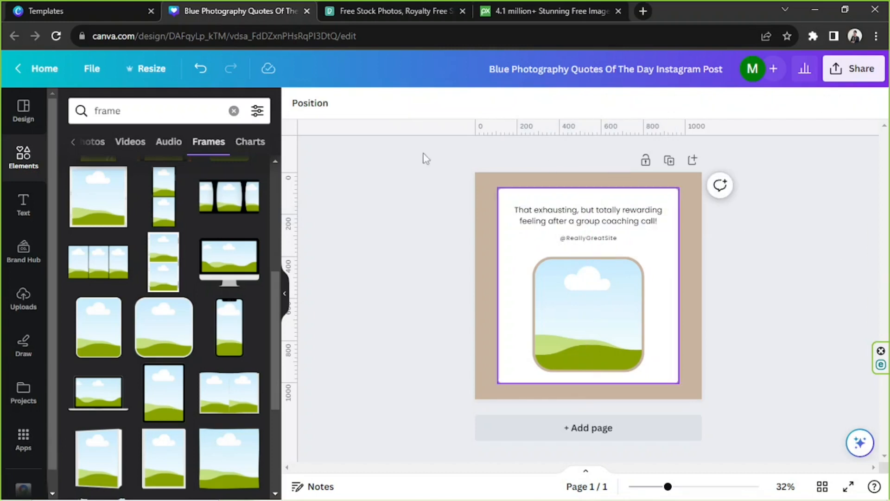
Search the Canva apps for "bulk create" and open the Bulk create app
{"action": "left_click", "coordinate": [13, 447]}
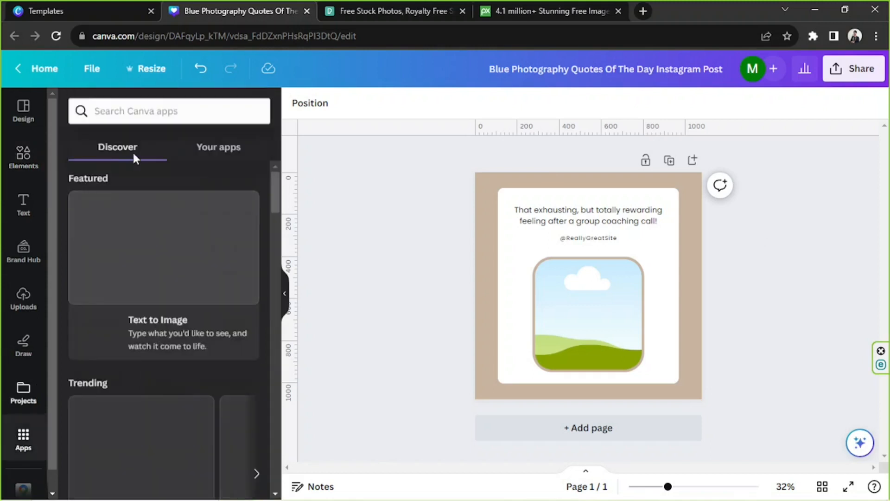
{"action": "left_click", "coordinate": [124, 110]}
{"action": "type", "text": "bulk"}
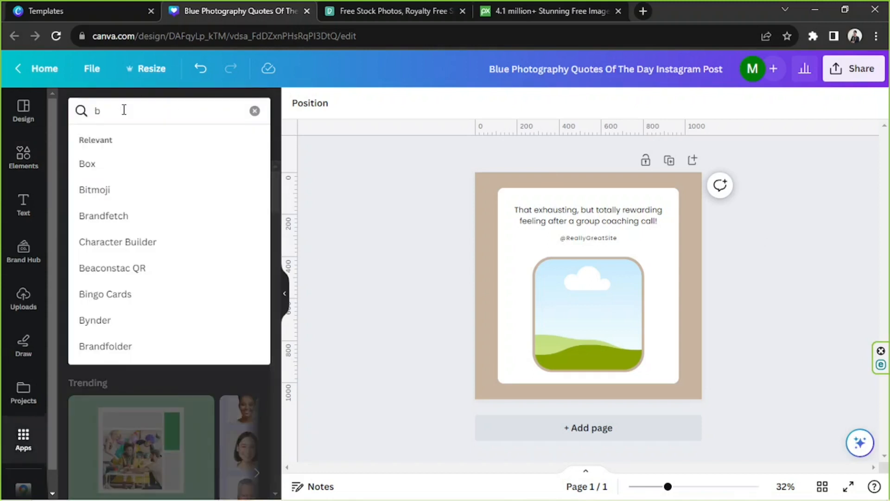
{"action": "key", "text": "Return"}
{"action": "type", "text": "caeate"}
{"action": "key", "text": "Return"}
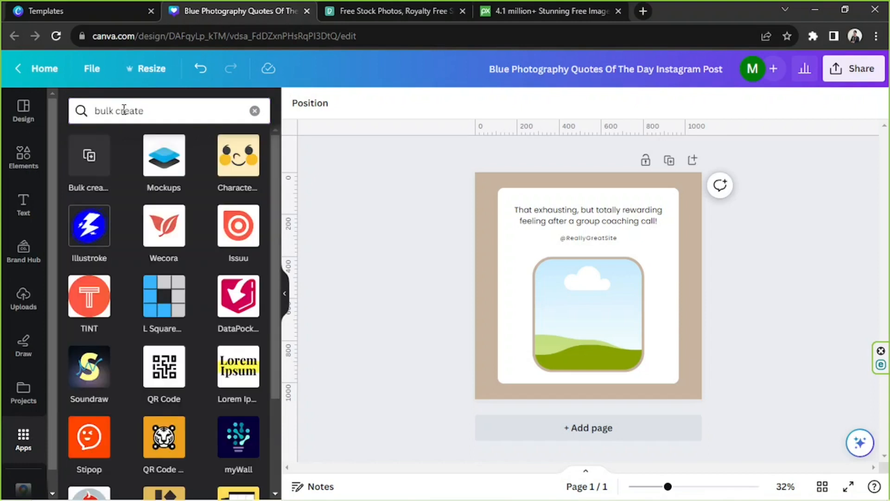
{"action": "left_click", "coordinate": [95, 160]}
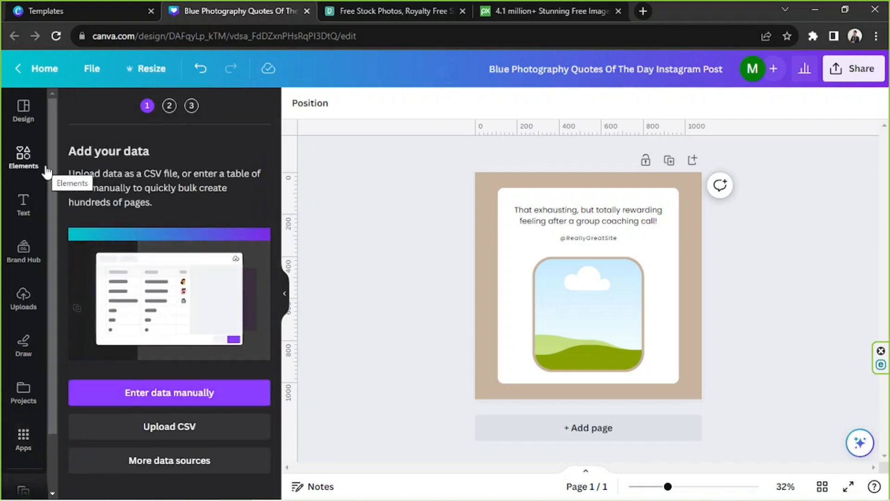
Choose to enter the bulk create data manually and open the data table
{"action": "scroll", "coordinate": [46, 172], "scroll_direction": "down", "scroll_amount": 2}
{"action": "scroll", "coordinate": [46, 172], "scroll_direction": "up", "scroll_amount": 2}
{"action": "scroll", "coordinate": [36, 182], "scroll_direction": "down", "scroll_amount": 2}
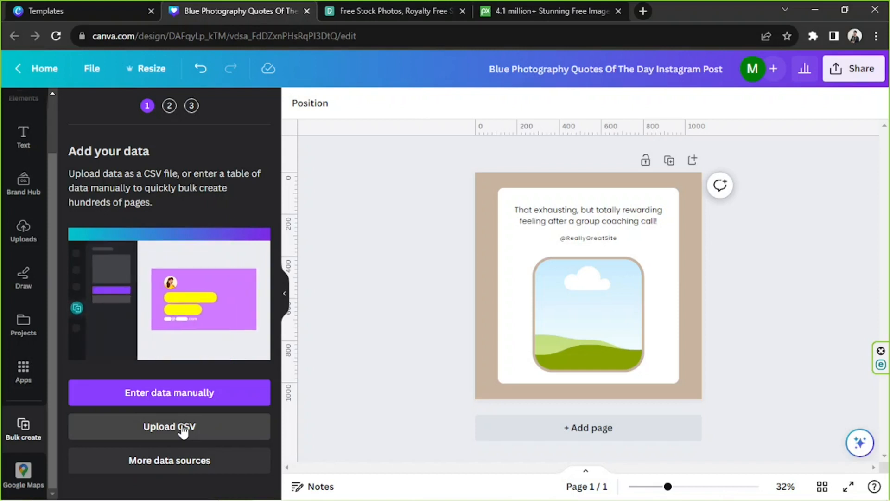
{"action": "left_click", "coordinate": [170, 398]}
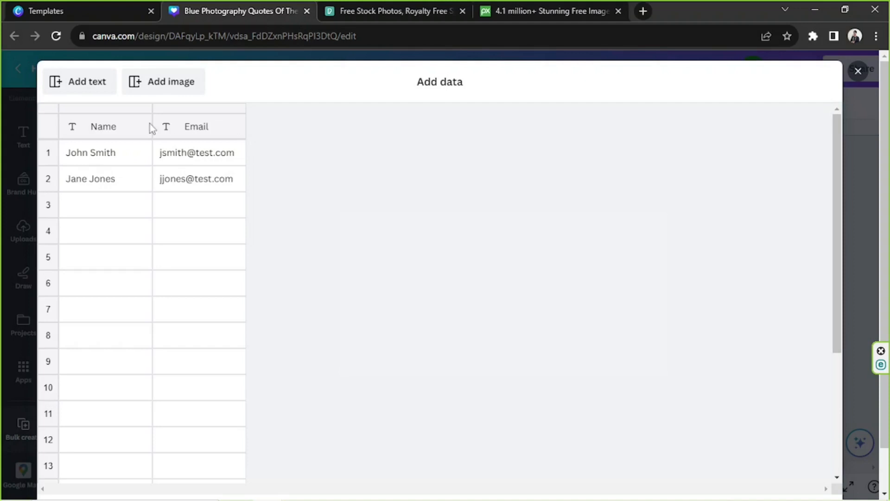
Rename the Name column as Quotes and the Email column as Person
{"action": "left_click", "coordinate": [113, 127]}
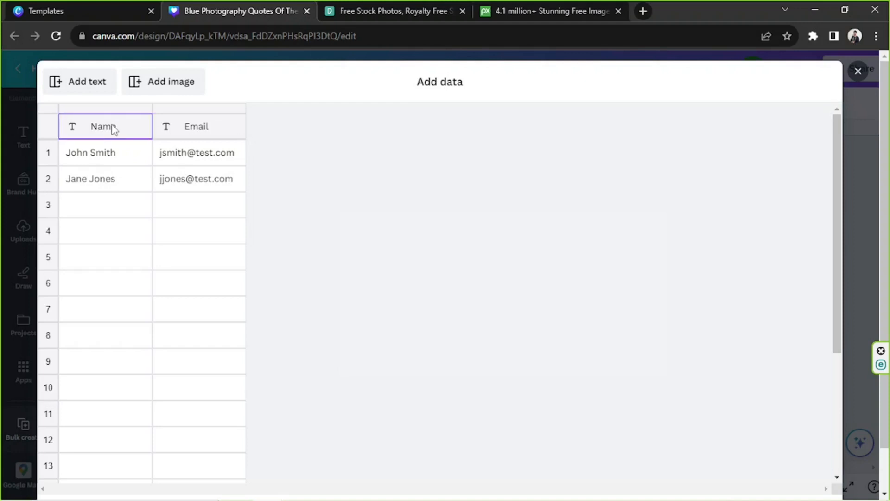
{"action": "double_click", "coordinate": [112, 127]}
{"action": "type", "text": "Quotes"}
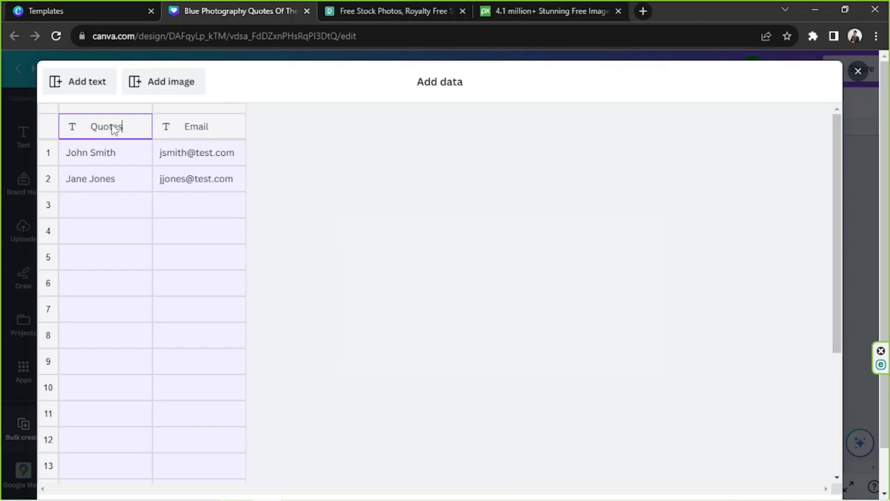
{"action": "left_click", "coordinate": [198, 131]}
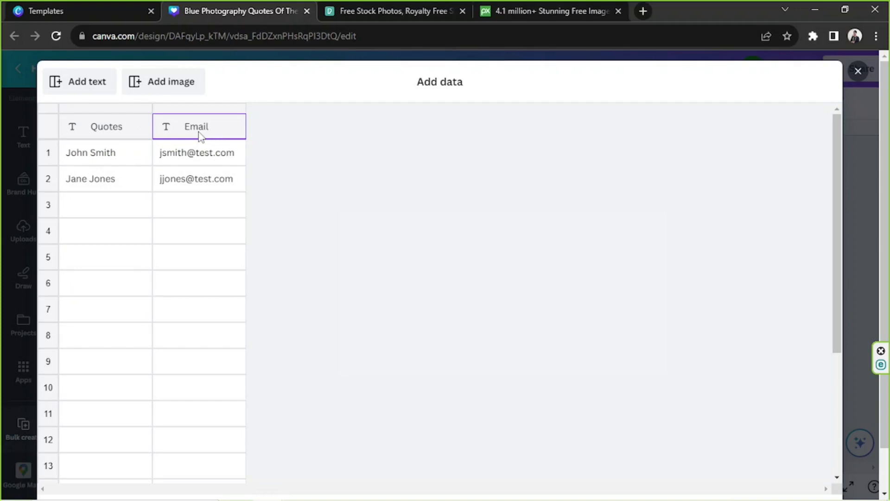
{"action": "double_click", "coordinate": [200, 136]}
{"action": "type", "text": "Person"}
From the Business Quotes Notepad file, copy "A business is simply an idea to make other people's lives better." into row 1 of the Quotes column
{"action": "key", "text": "alt+Tab"}
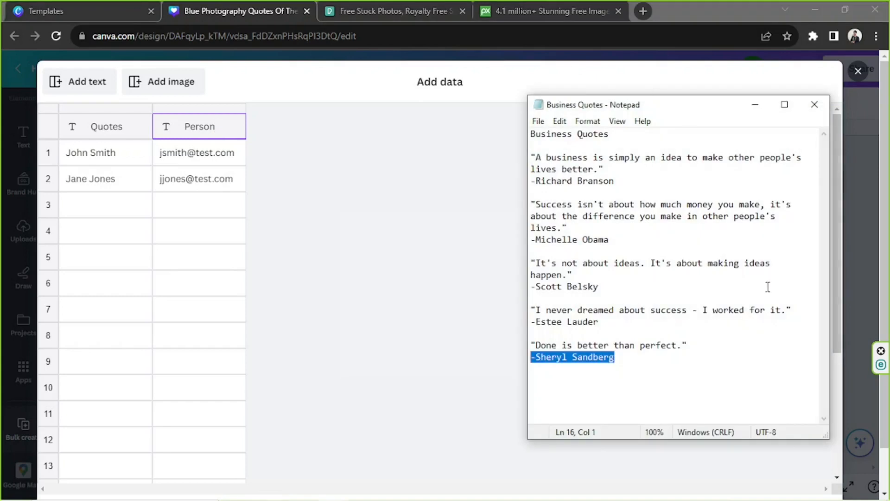
{"action": "key", "text": "ctrl+a"}
{"action": "left_click", "coordinate": [693, 216]}
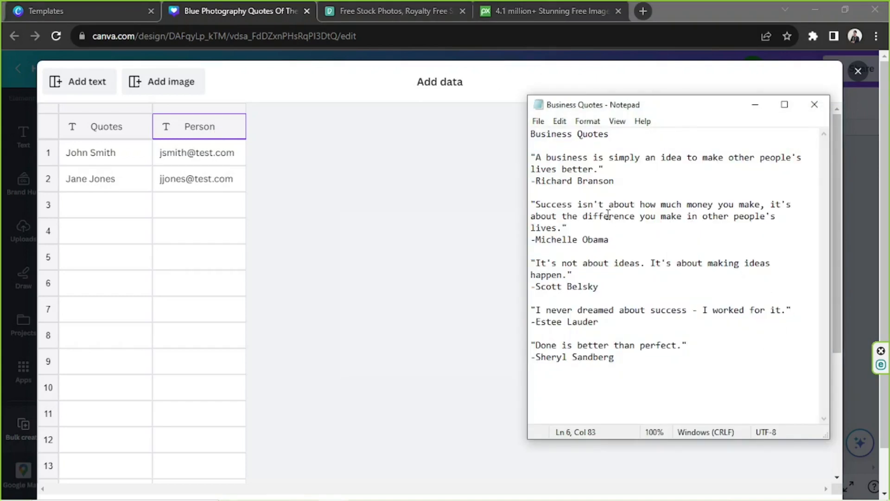
{"action": "left_click_drag", "start_coordinate": [604, 170], "coordinate": [532, 157]}
{"action": "key", "text": "ctrl+c"}
{"action": "left_click", "coordinate": [86, 158]}
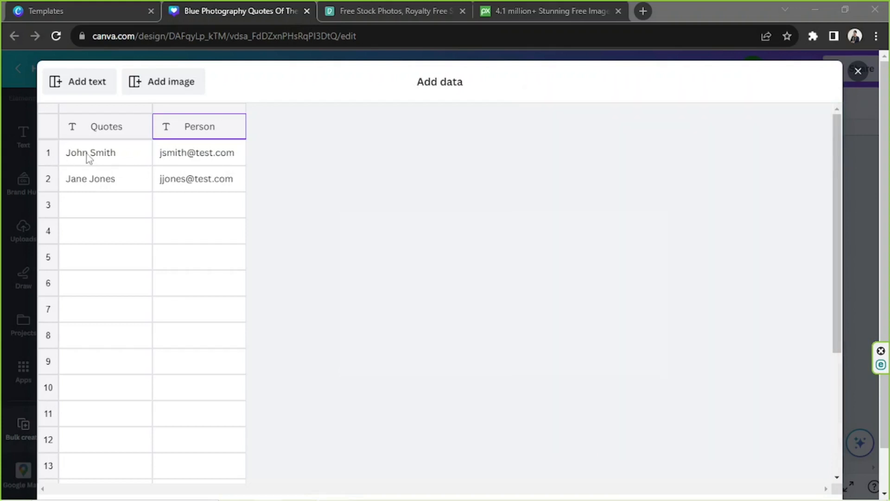
{"action": "key", "text": "ctrl+v"}
{"action": "left_click", "coordinate": [332, 488]}
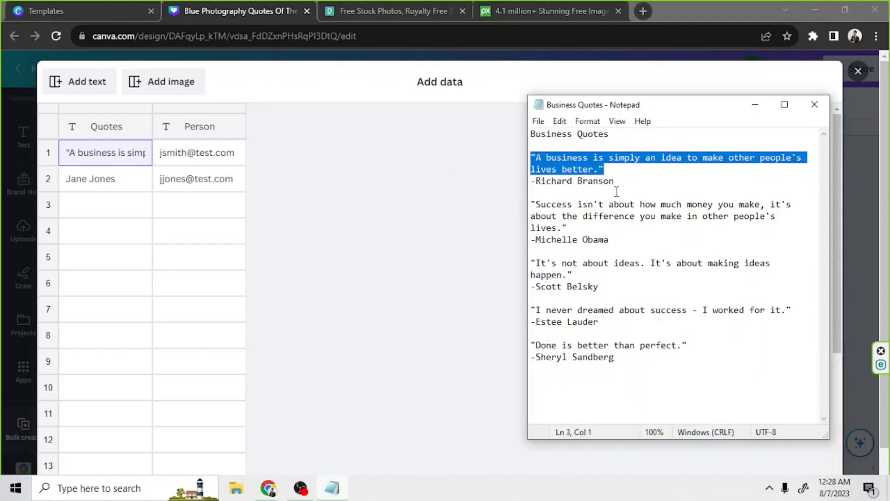
Copy the attribution "-Richard Branson" from the Business Quotes Notepad file into row 1 of the Person column
{"action": "left_click_drag", "start_coordinate": [615, 181], "coordinate": [508, 183]}
{"action": "key", "text": "ctrl+c"}
{"action": "left_click", "coordinate": [211, 164]}
{"action": "key", "text": "ctrl+v"}
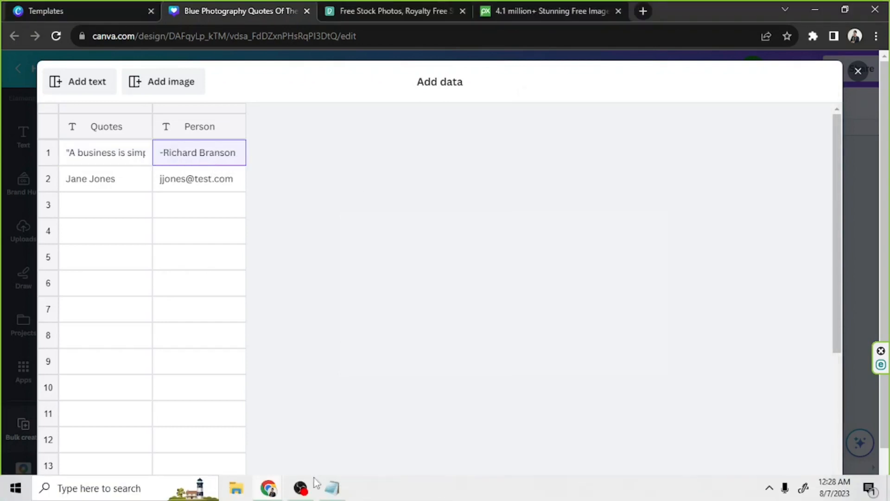
Copy the Notepad quote starting "Success isn't about how much money you make" and its attribution "-Michelle Obama" into row 2 of Quotes and Person
{"action": "left_click", "coordinate": [332, 487]}
{"action": "left_click_drag", "start_coordinate": [612, 232], "coordinate": [510, 206]}
{"action": "key", "text": "ctrl+c"}
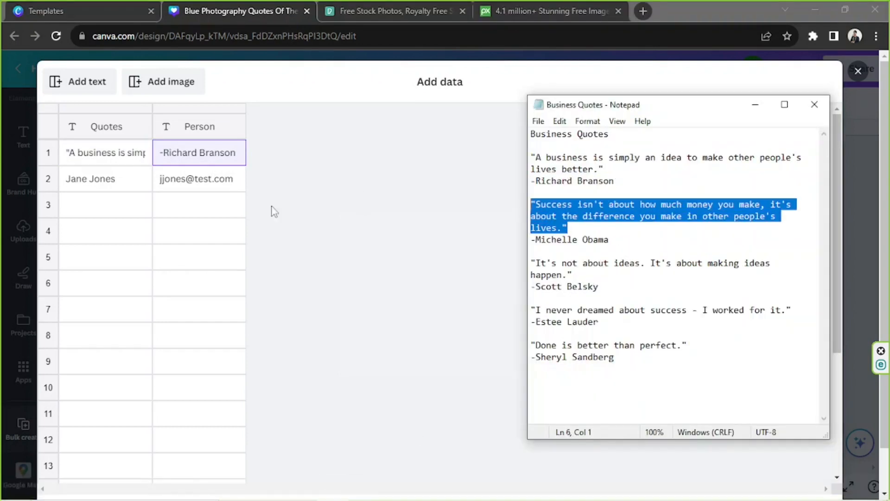
{"action": "left_click", "coordinate": [137, 179]}
{"action": "key", "text": "ctrl+v"}
{"action": "left_click", "coordinate": [332, 487]}
{"action": "left_click_drag", "start_coordinate": [623, 238], "coordinate": [530, 239]}
{"action": "key", "text": "ctrl+c"}
{"action": "left_click", "coordinate": [198, 187]}
{"action": "key", "text": "ctrl+v"}
Copy "It's not about ideas. It's about making ideas happen." and "-Scott Belsky" from Notepad into row 3 of Quotes and Person
{"action": "left_click", "coordinate": [332, 487]}
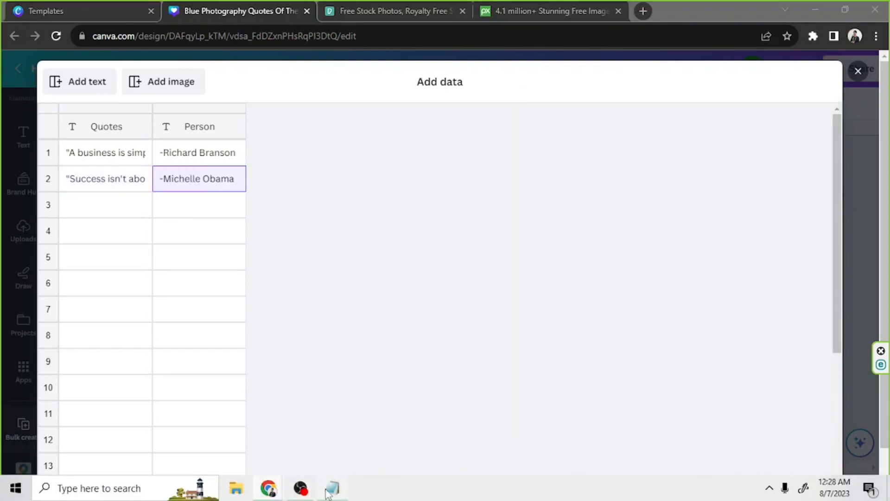
{"action": "left_click_drag", "start_coordinate": [573, 274], "coordinate": [530, 262]}
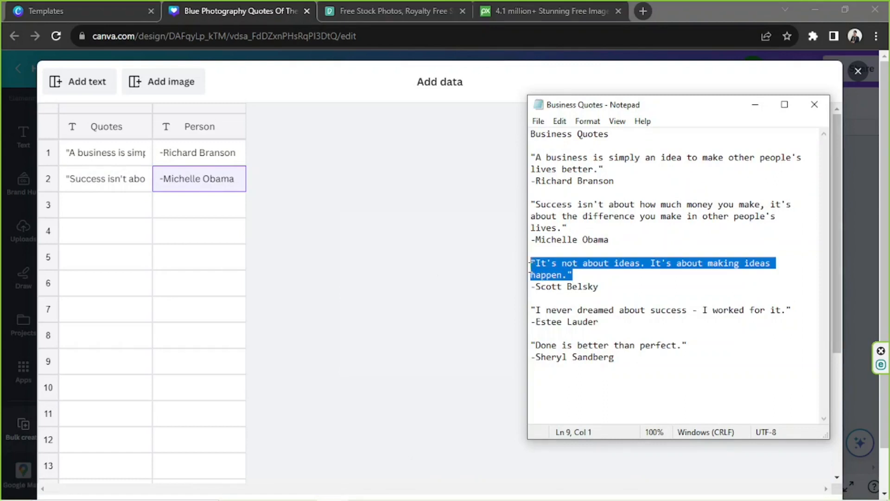
{"action": "key", "text": "ctrl+c"}
{"action": "left_click", "coordinate": [143, 214]}
{"action": "key", "text": "ctrl+v"}
{"action": "left_click", "coordinate": [332, 488]}
{"action": "left_click", "coordinate": [594, 282]}
{"action": "left_click_drag", "start_coordinate": [598, 286], "coordinate": [530, 286]}
{"action": "key", "text": "ctrl+c"}
{"action": "left_click", "coordinate": [202, 213]}
{"action": "key", "text": "ctrl+v"}
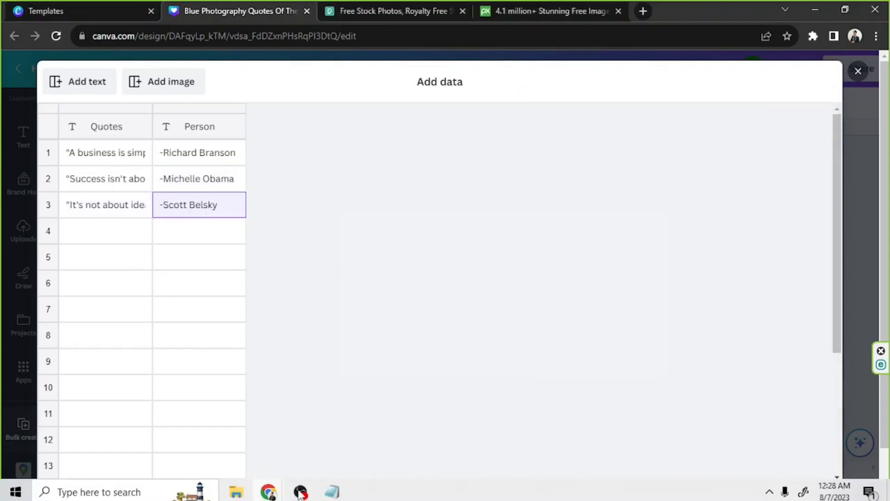
Copy "I never dreamed about success - I worked for it." and "-Estee Lauder" from Notepad into row 4 of Quotes and Person
{"action": "left_click", "coordinate": [327, 494]}
{"action": "left_click_drag", "start_coordinate": [598, 321], "coordinate": [799, 312]}
{"action": "key", "text": "ctrl+c"}
{"action": "left_click", "coordinate": [85, 229]}
{"action": "key", "text": "ctrl+v"}
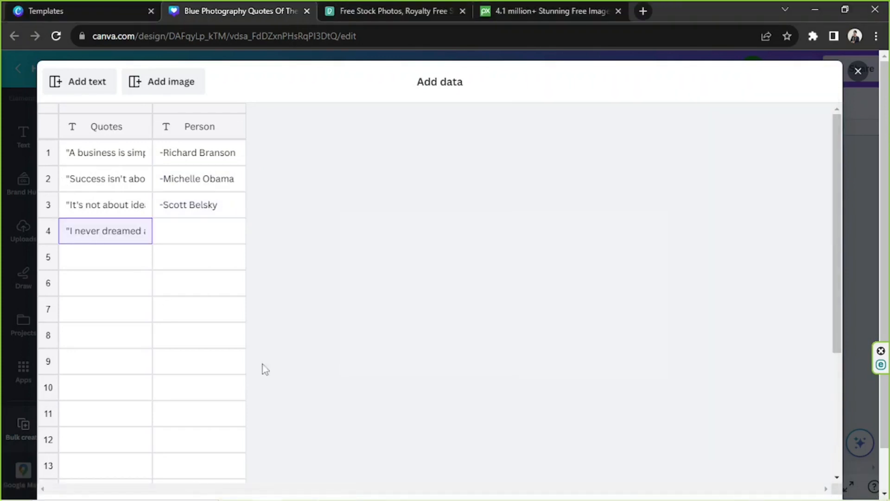
{"action": "left_click", "coordinate": [326, 494]}
{"action": "left_click_drag", "start_coordinate": [598, 321], "coordinate": [531, 322]}
{"action": "key", "text": "ctrl+c"}
{"action": "left_click", "coordinate": [199, 232]}
{"action": "key", "text": "ctrl+v"}
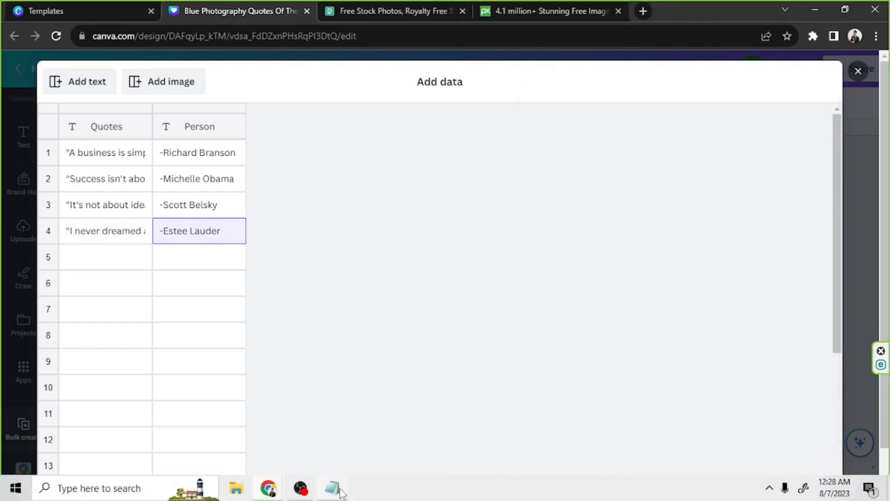
Copy "Done is better than perfect." and "-Sheryl Sandberg" from Notepad into row 5 of Quotes and Person
{"action": "left_click", "coordinate": [333, 489]}
{"action": "left_click_drag", "start_coordinate": [700, 346], "coordinate": [530, 345]}
{"action": "key", "text": "ctrl+c"}
{"action": "left_click", "coordinate": [83, 259]}
{"action": "key", "text": "ctrl+v"}
{"action": "left_click", "coordinate": [332, 487]}
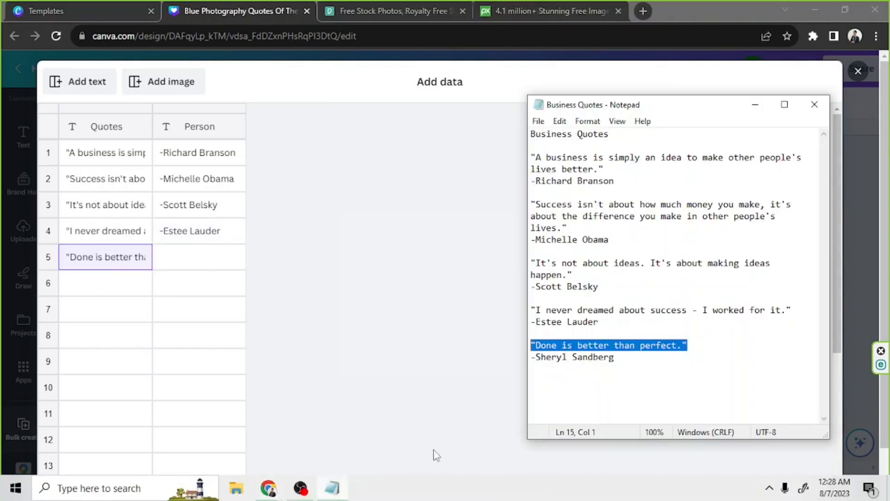
{"action": "left_click_drag", "start_coordinate": [616, 357], "coordinate": [519, 360]}
{"action": "key", "text": "ctrl+c"}
{"action": "left_click", "coordinate": [176, 252]}
{"action": "key", "text": "ctrl+v"}
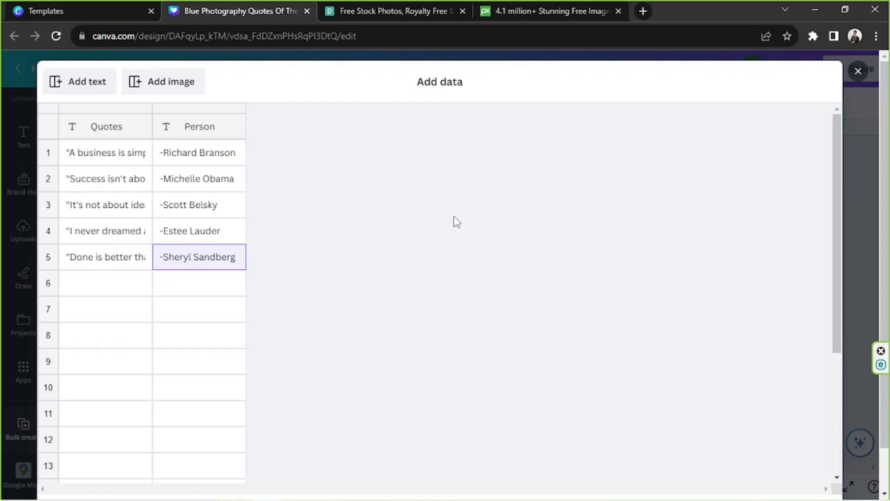
Add an image column to the data table and assign the uploaded photo named 1 to row 1
{"action": "left_click", "coordinate": [177, 85]}
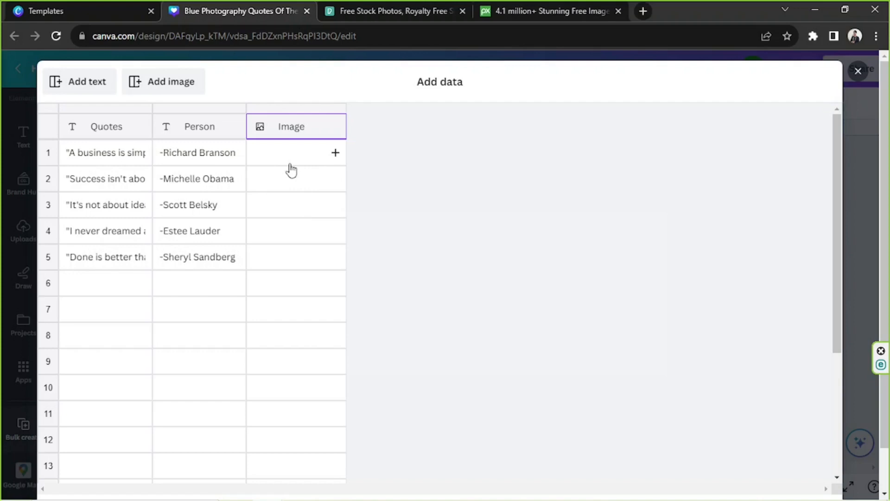
{"action": "left_click", "coordinate": [335, 153]}
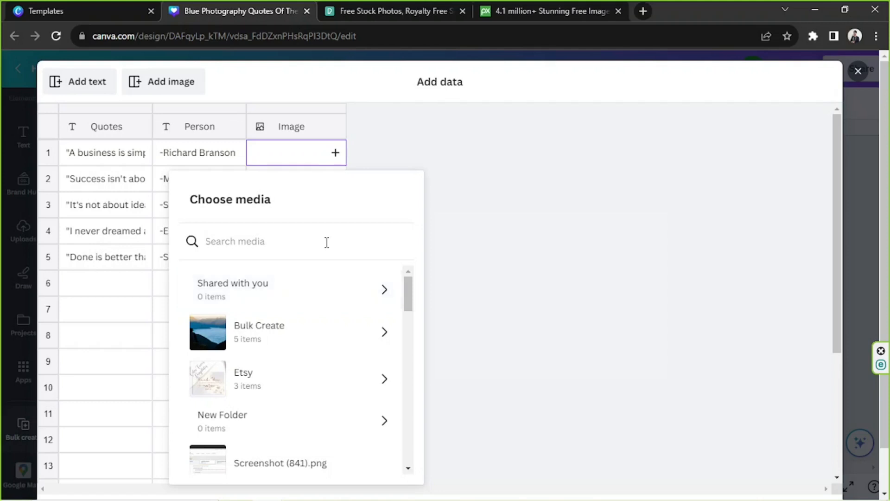
{"action": "type", "text": "1"}
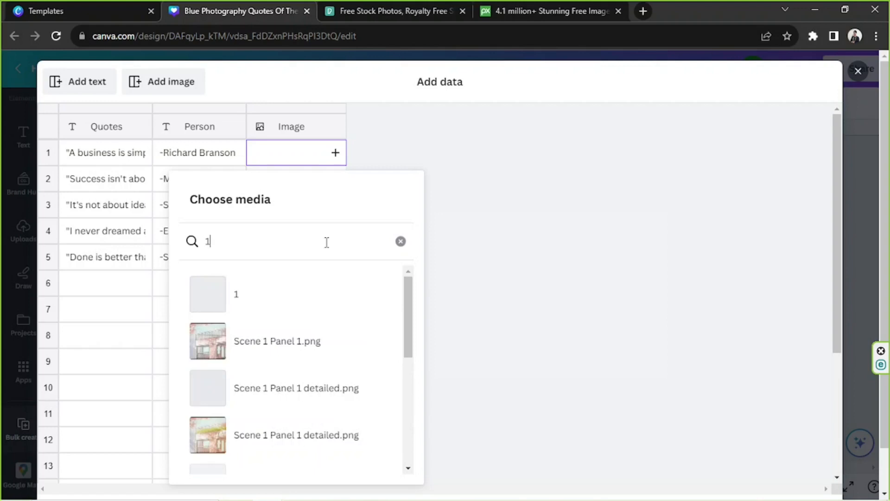
{"action": "left_click", "coordinate": [290, 296]}
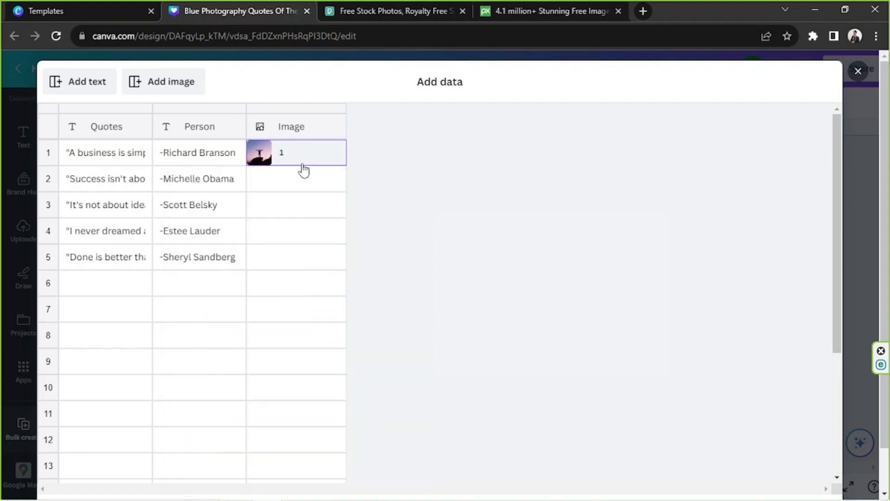
Search the media for photos 2 and 3 and assign them to rows 2 and 3 of the Image column
{"action": "left_click", "coordinate": [294, 186]}
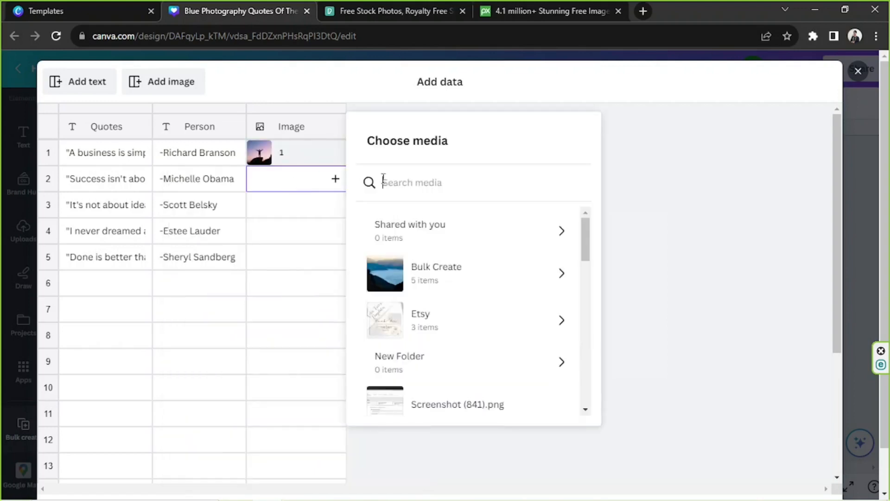
{"action": "type", "text": "2"}
{"action": "left_click", "coordinate": [423, 237]}
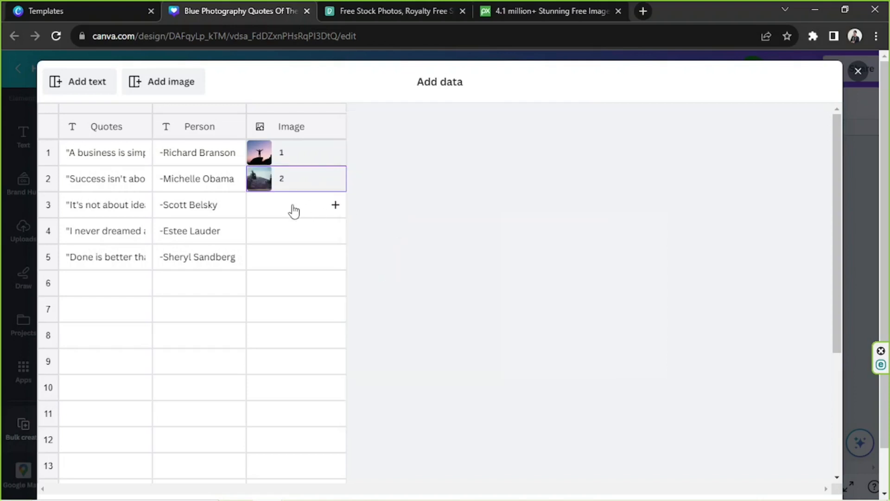
{"action": "left_click", "coordinate": [294, 211]}
{"action": "type", "text": "3"}
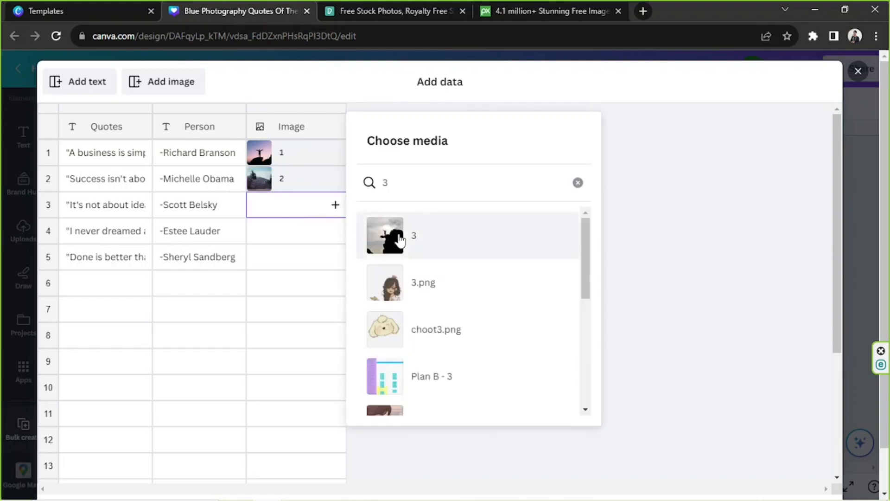
{"action": "left_click", "coordinate": [412, 236]}
Assign photos 4 and 5 to rows 4 and 5 of the Image column and finish the data table
{"action": "left_click", "coordinate": [292, 238]}
{"action": "type", "text": "4"}
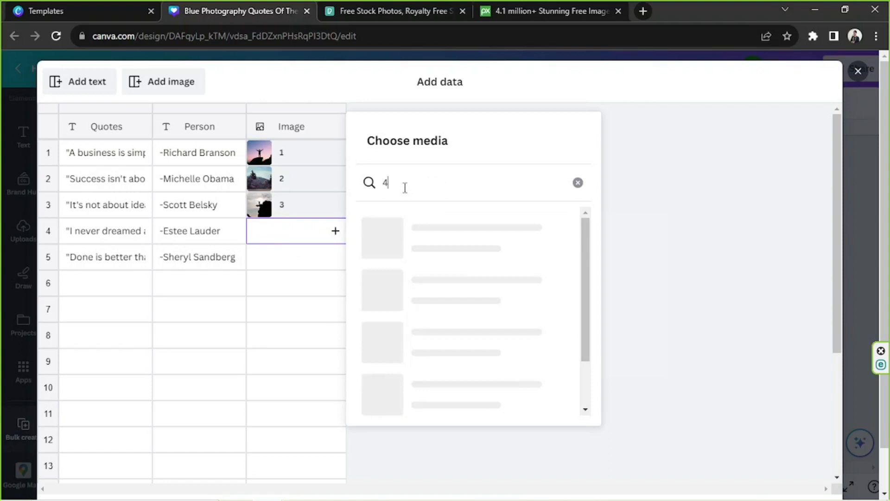
{"action": "left_click", "coordinate": [383, 234]}
{"action": "left_click", "coordinate": [290, 262]}
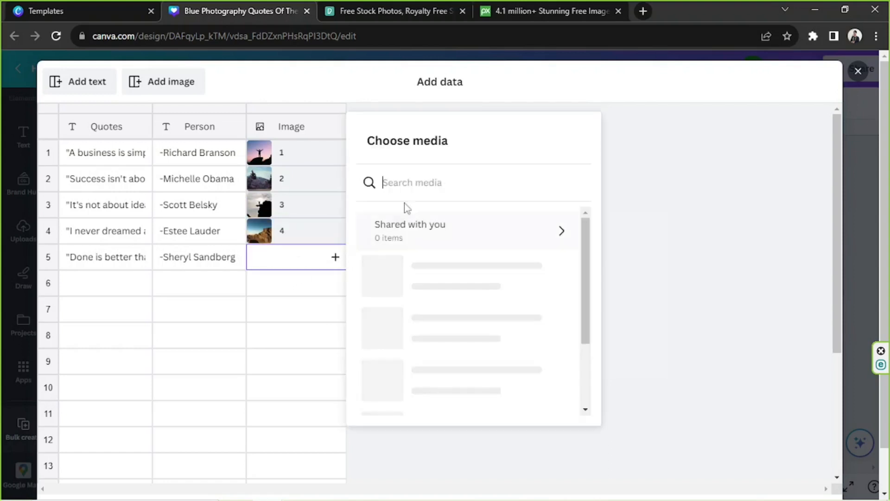
{"action": "type", "text": "5"}
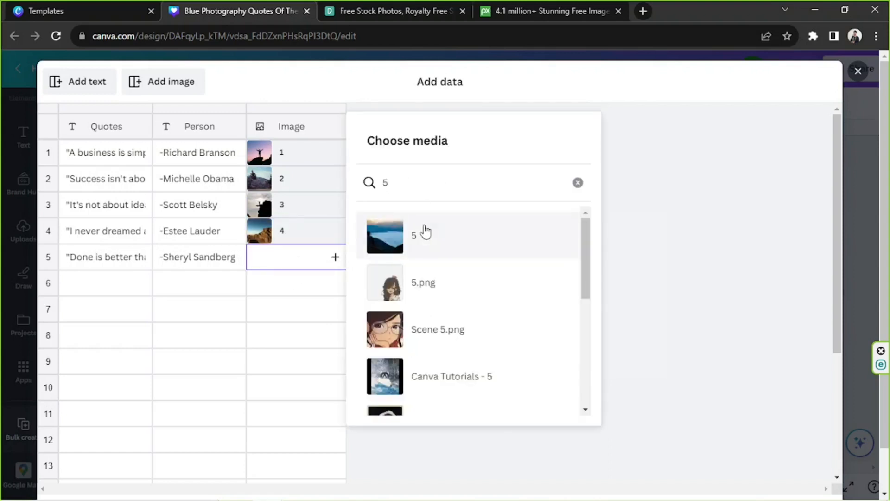
{"action": "left_click", "coordinate": [424, 232]}
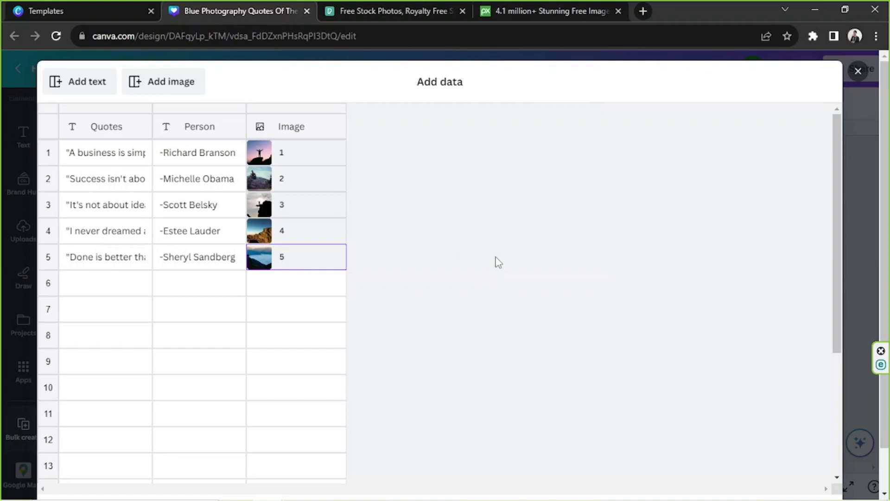
{"action": "scroll", "coordinate": [440, 273], "scroll_direction": "down", "scroll_amount": 1}
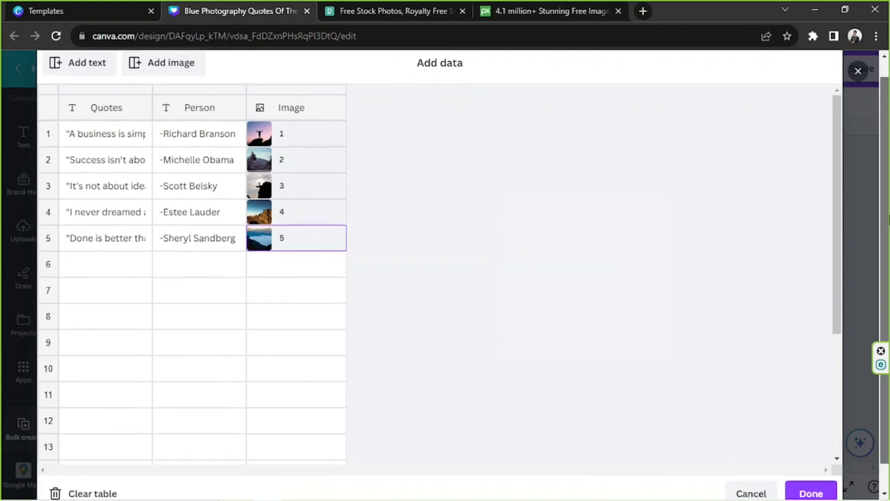
{"action": "left_click", "coordinate": [812, 465]}
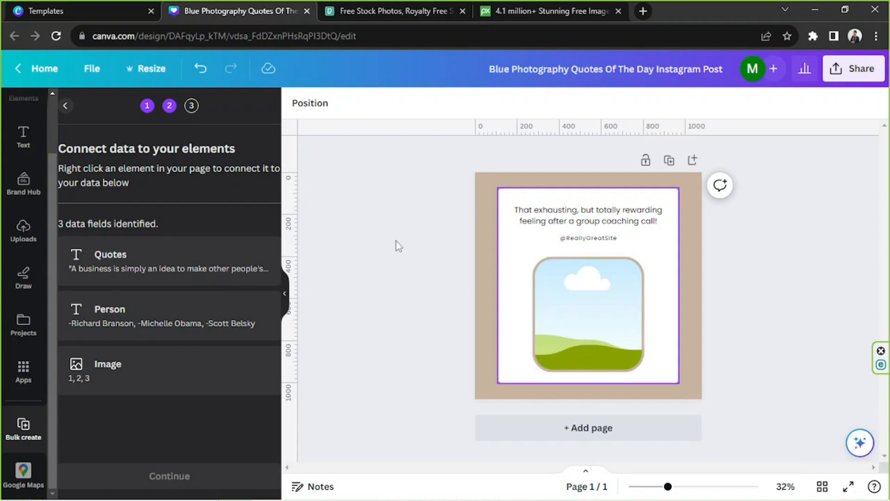
Connect the main text "That exhausting, but totally rewarding feeling after a group coaching call!" to the Quotes data field
{"action": "left_click", "coordinate": [595, 225]}
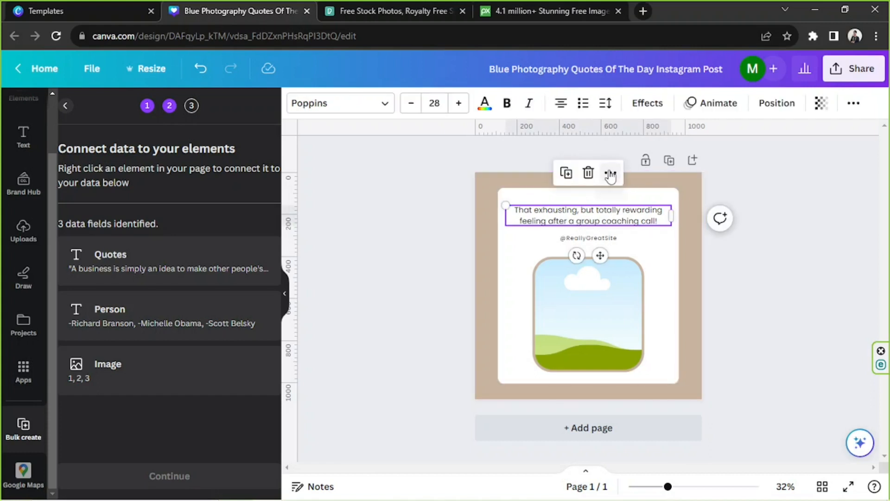
{"action": "right_click", "coordinate": [597, 215]}
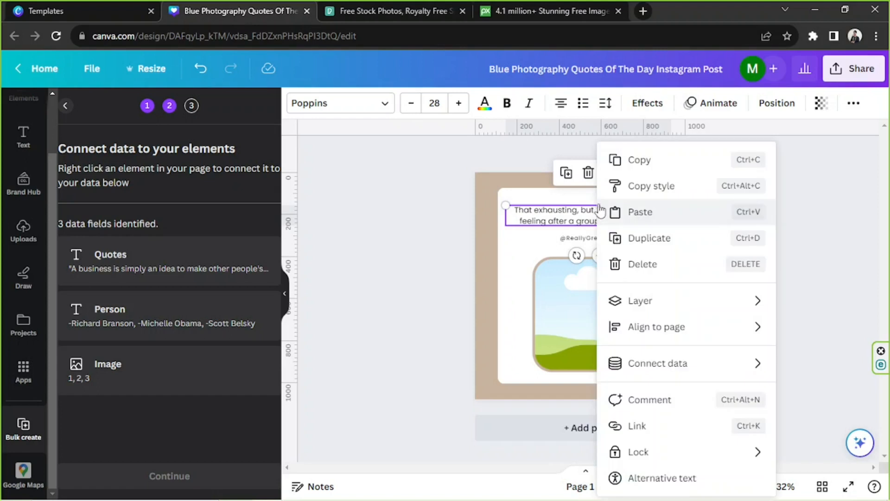
{"action": "left_click", "coordinate": [583, 209]}
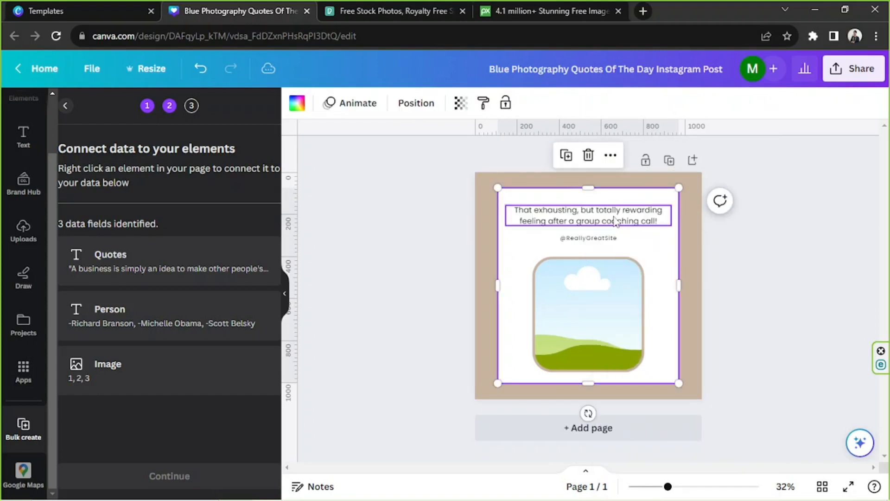
{"action": "right_click", "coordinate": [617, 222]}
{"action": "mouse_move", "coordinate": [628, 364]}
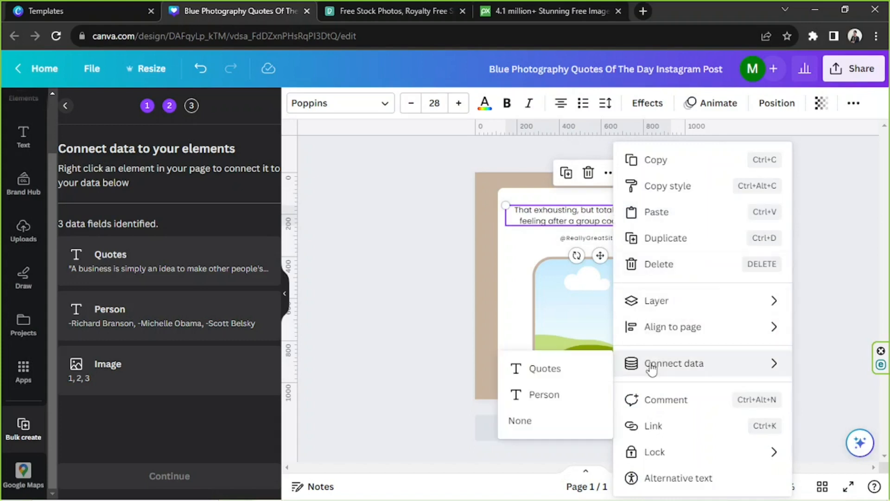
{"action": "left_click", "coordinate": [536, 364]}
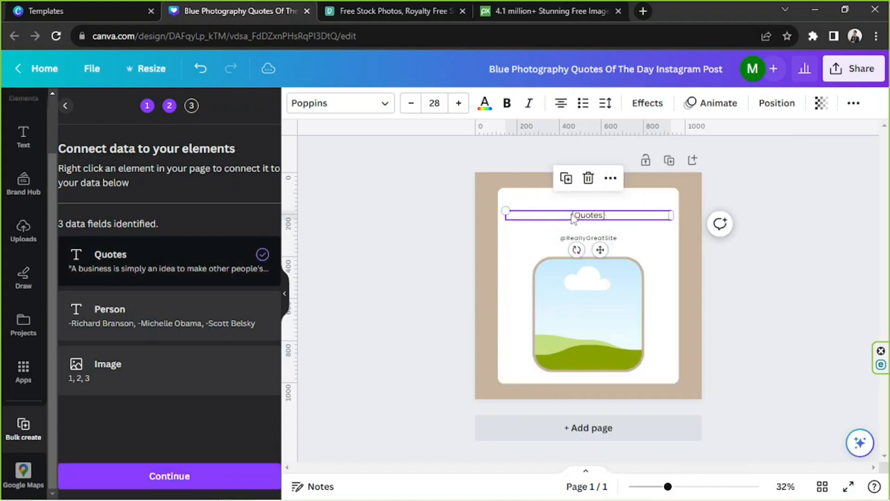
{"action": "left_click", "coordinate": [610, 244]}
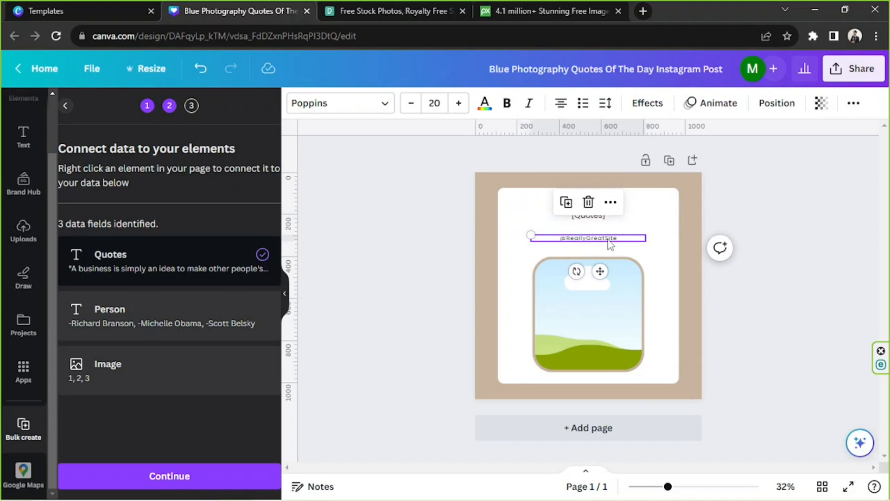
{"action": "right_click", "coordinate": [610, 243]}
{"action": "mouse_move", "coordinate": [645, 369]}
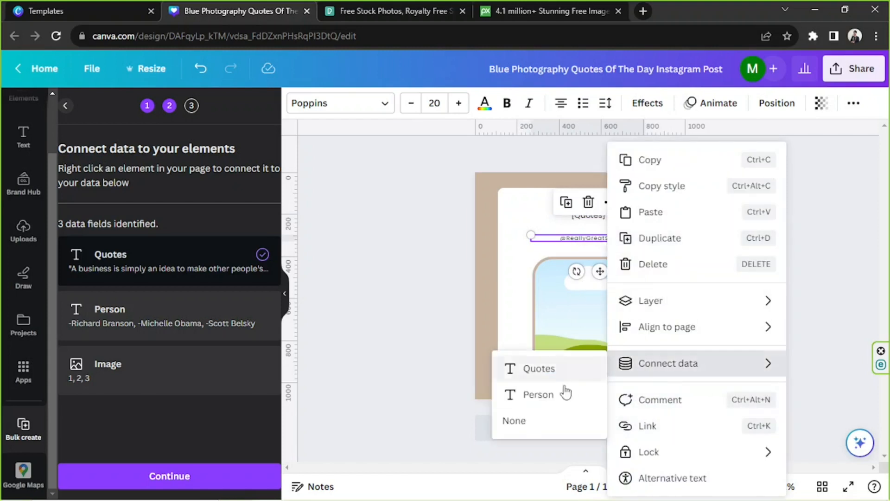
{"action": "left_click", "coordinate": [538, 394]}
Connect the rounded photo frame on the page to the Image data field
{"action": "left_click", "coordinate": [611, 307]}
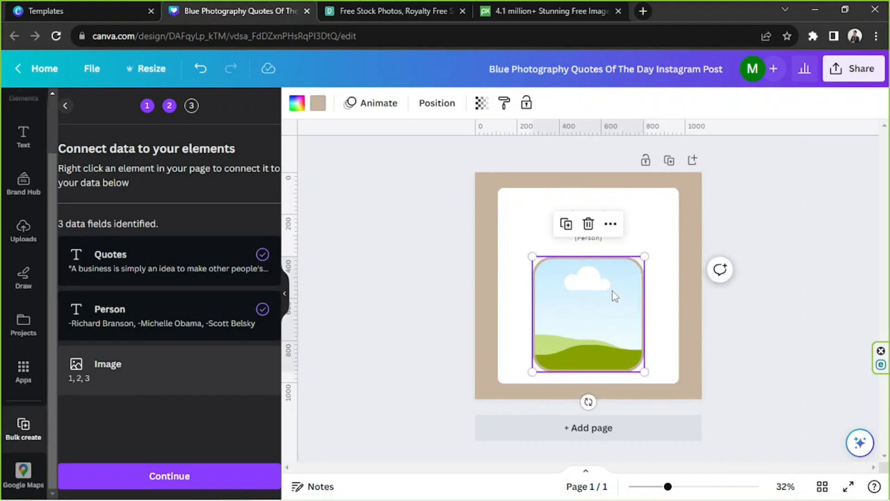
{"action": "right_click", "coordinate": [613, 278]}
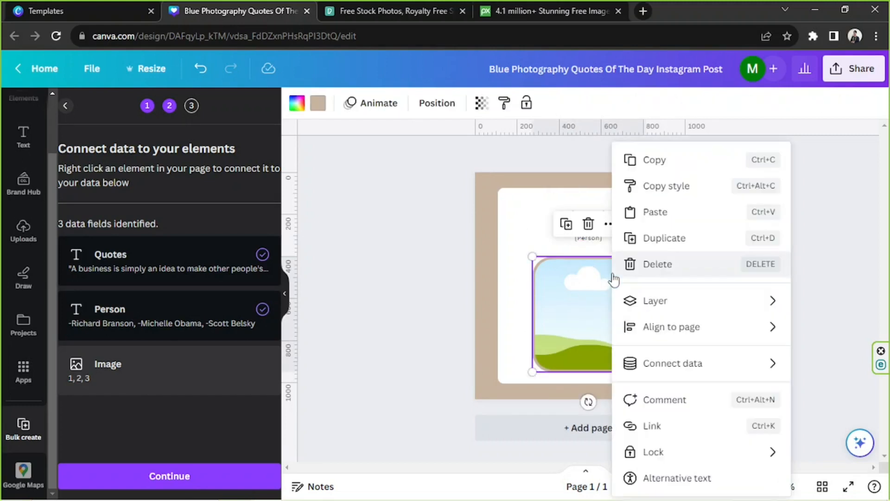
{"action": "mouse_move", "coordinate": [668, 370]}
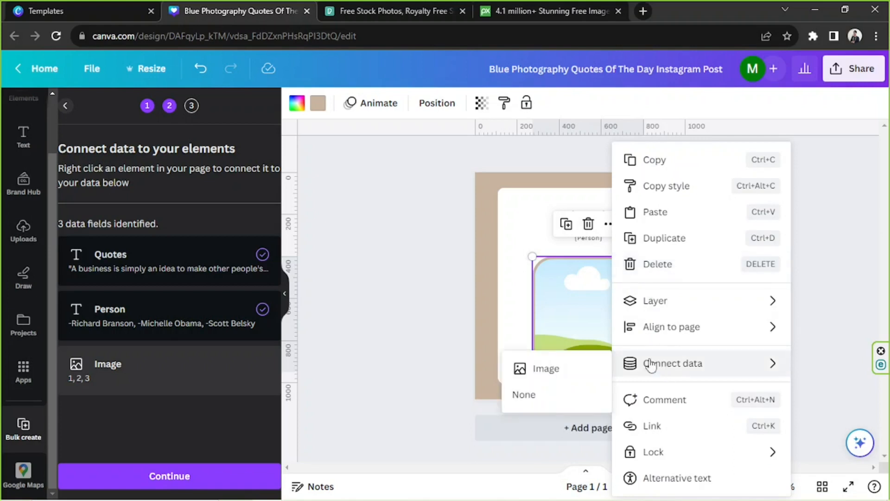
{"action": "left_click", "coordinate": [582, 366]}
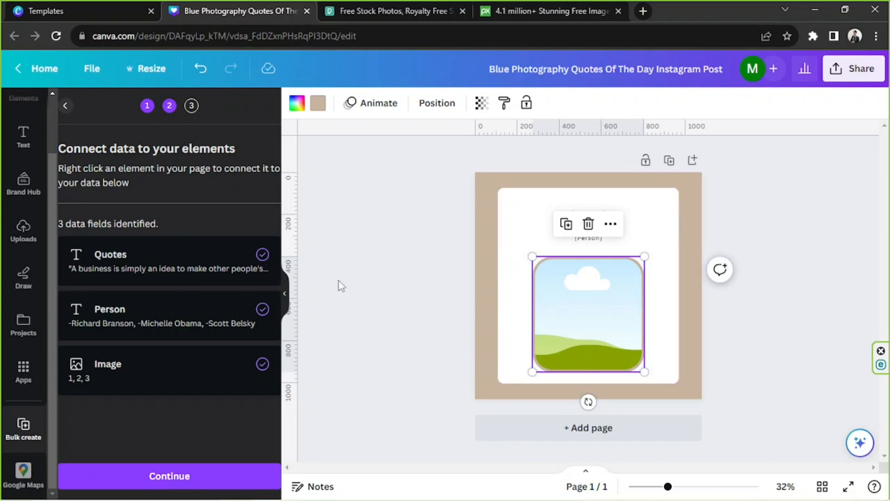
Continue to applying the data and generate 5 pages with all rows selected
{"action": "left_click", "coordinate": [142, 485]}
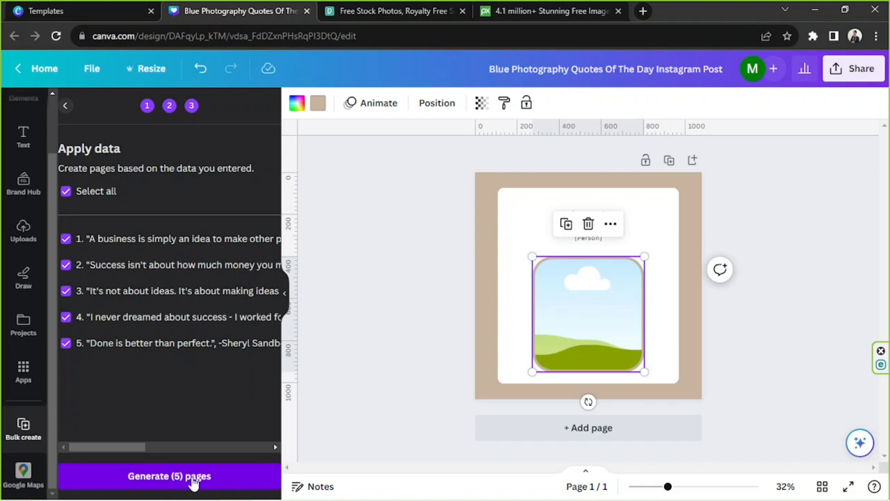
{"action": "left_click", "coordinate": [193, 482]}
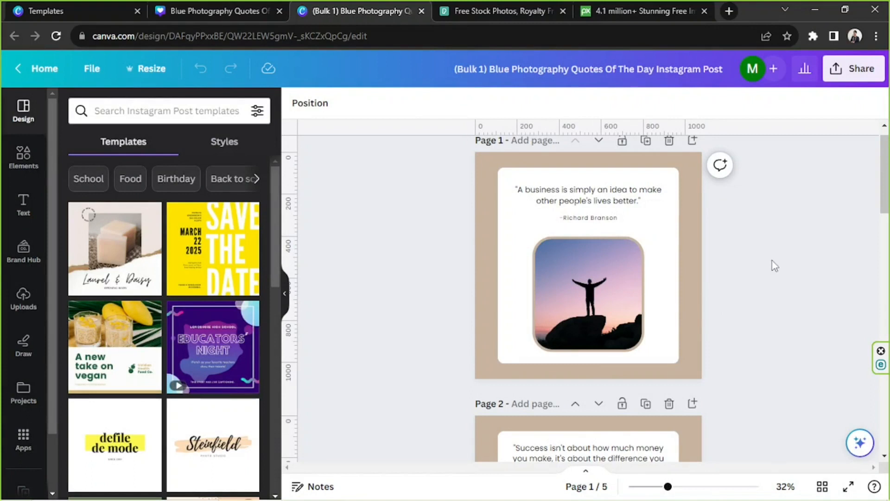
Check the quote text, person name and framed photo filled in on the first generated page
{"action": "left_click", "coordinate": [588, 196]}
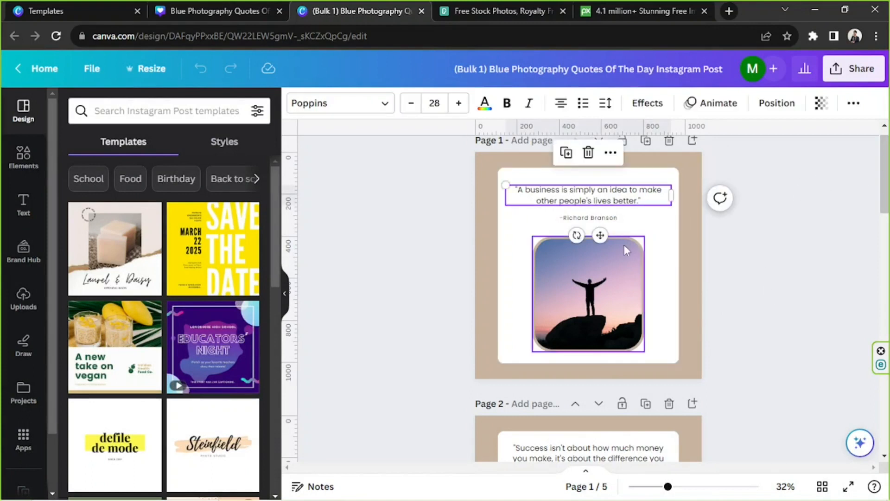
{"action": "left_click", "coordinate": [723, 257]}
{"action": "scroll", "coordinate": [734, 254], "scroll_direction": "down", "scroll_amount": 5}
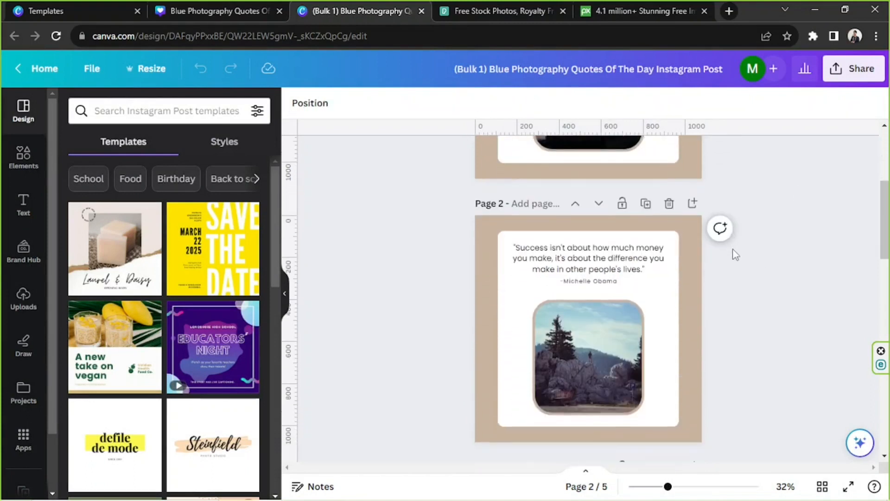
{"action": "scroll", "coordinate": [736, 255], "scroll_direction": "up", "scroll_amount": 5}
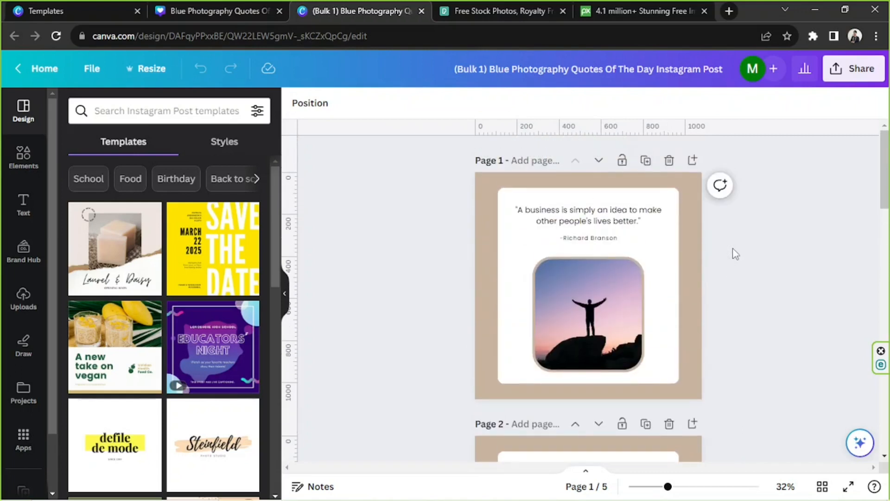
{"action": "left_click_drag", "start_coordinate": [885, 187], "coordinate": [885, 120]}
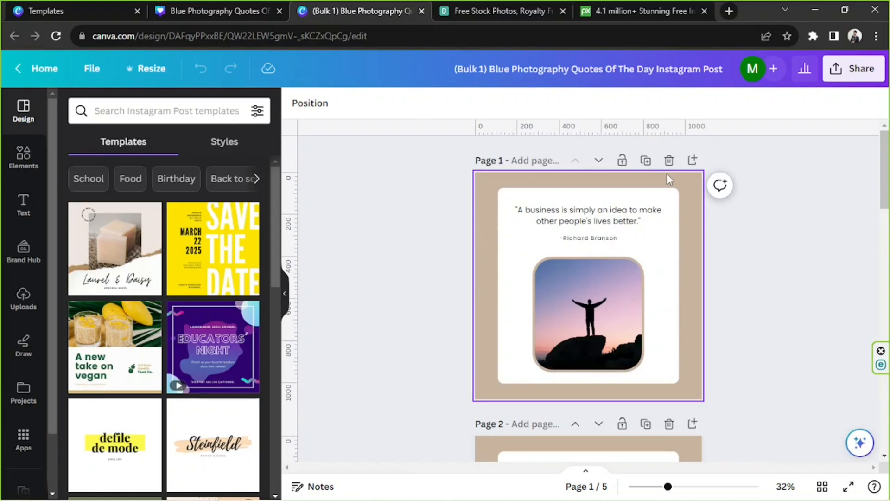
{"action": "left_click", "coordinate": [616, 217]}
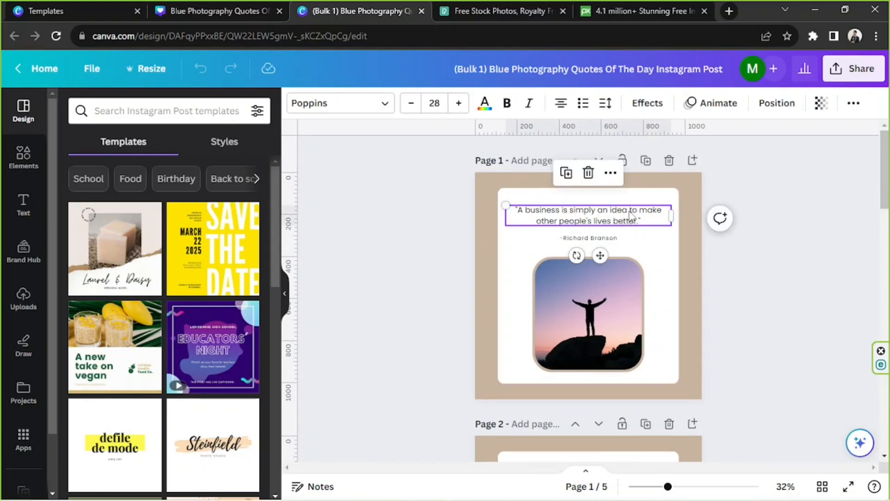
{"action": "left_click", "coordinate": [607, 239]}
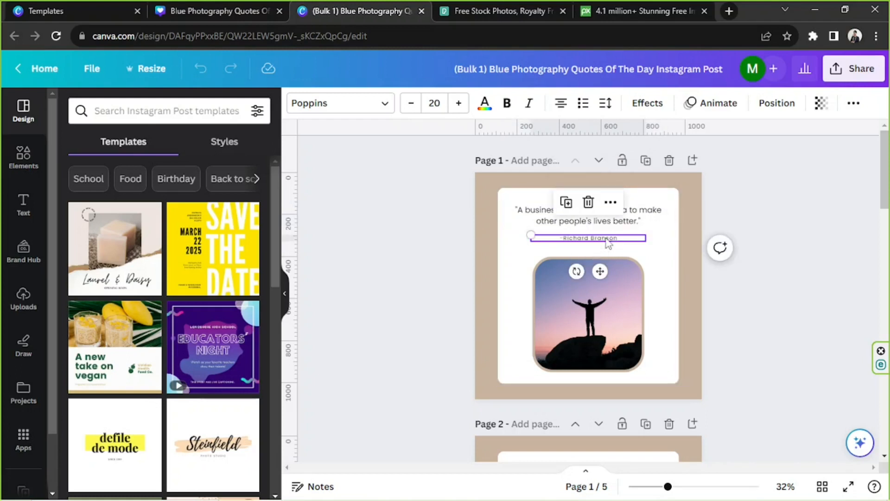
{"action": "left_click", "coordinate": [631, 297]}
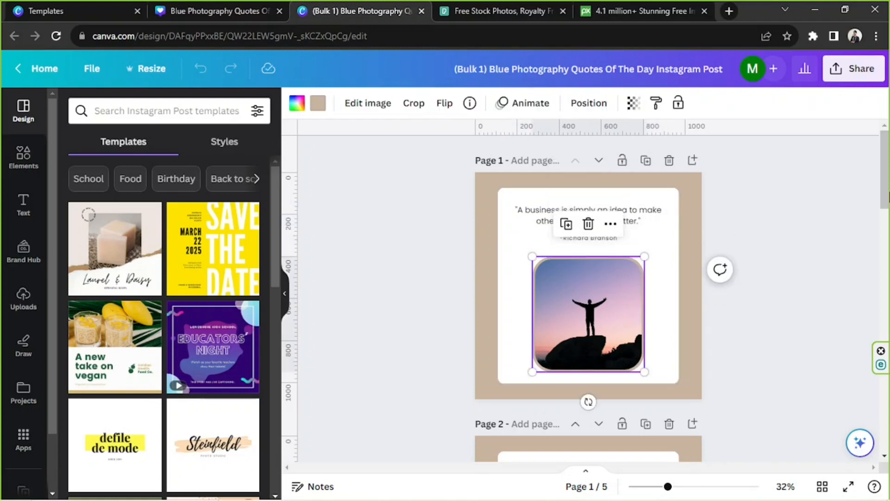
{"action": "mouse_move", "coordinate": [886, 184]}
{"action": "left_mouse_down"}
{"action": "mouse_move", "coordinate": [885, 420]}
{"action": "mouse_move", "coordinate": [885, 176]}
{"action": "left_mouse_up"}
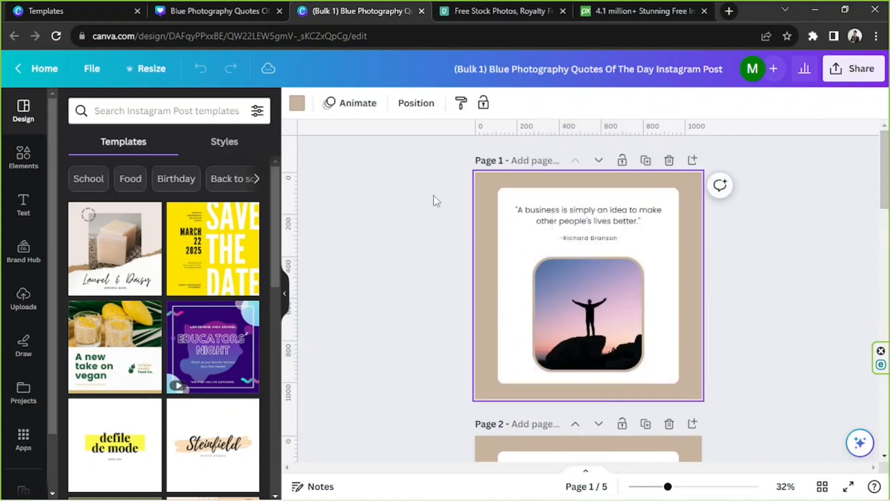
Review the first three generated pages, comparing their backgrounds, white cards, quotes and photos
{"action": "left_click_drag", "start_coordinate": [431, 195], "coordinate": [728, 392]}
{"action": "scroll", "coordinate": [720, 314], "scroll_direction": "down", "scroll_amount": 7}
{"action": "left_click", "coordinate": [719, 313]}
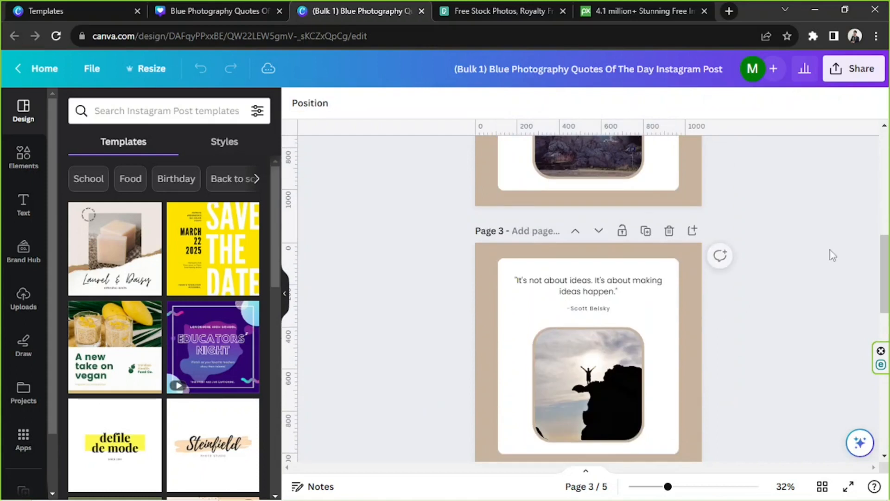
{"action": "left_click_drag", "start_coordinate": [883, 246], "coordinate": [880, 132]}
{"action": "left_click", "coordinate": [698, 305]}
{"action": "scroll", "coordinate": [691, 276], "scroll_direction": "down", "scroll_amount": 7}
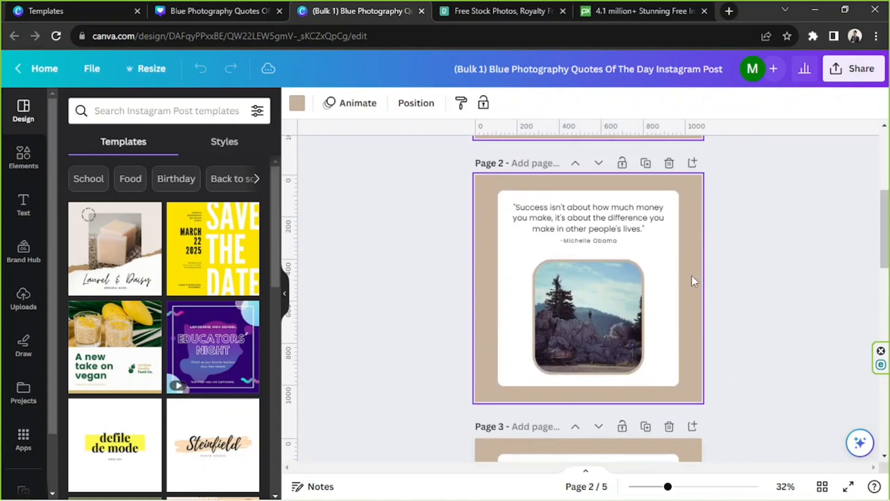
{"action": "scroll", "coordinate": [692, 273], "scroll_direction": "up", "scroll_amount": 8}
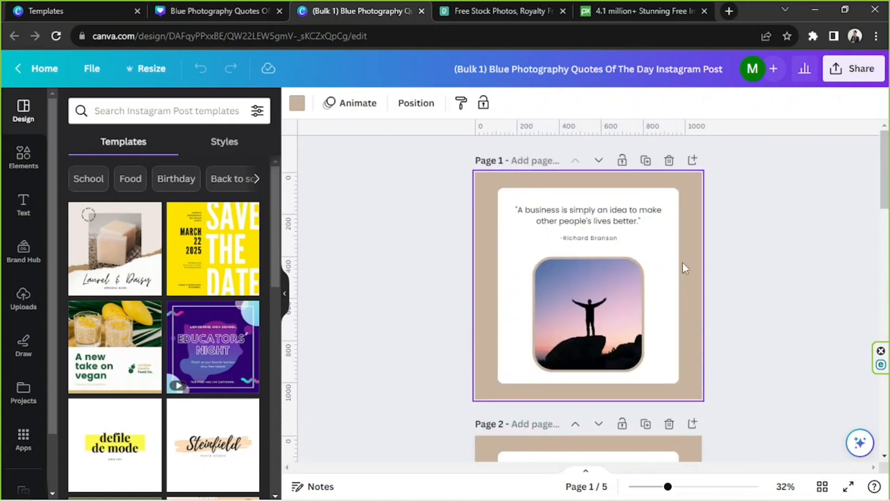
{"action": "left_click", "coordinate": [502, 198]}
{"action": "scroll", "coordinate": [725, 236], "scroll_direction": "down", "scroll_amount": 5}
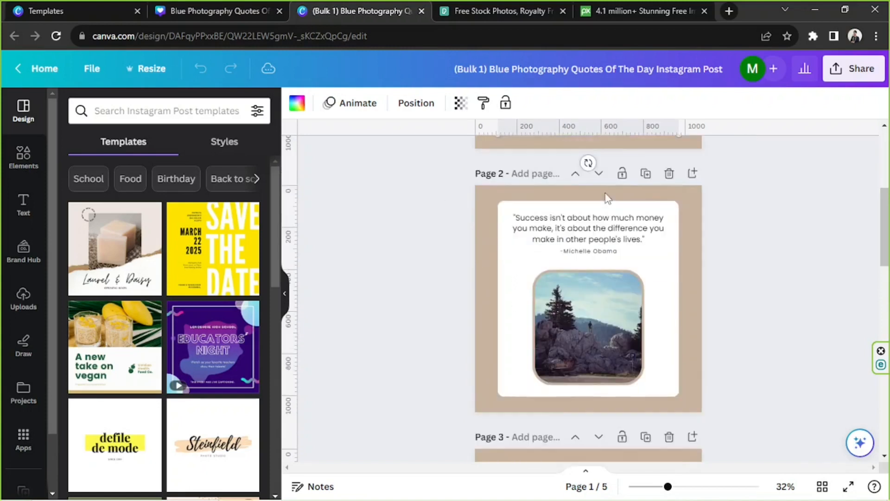
{"action": "scroll", "coordinate": [744, 221], "scroll_direction": "up", "scroll_amount": 5}
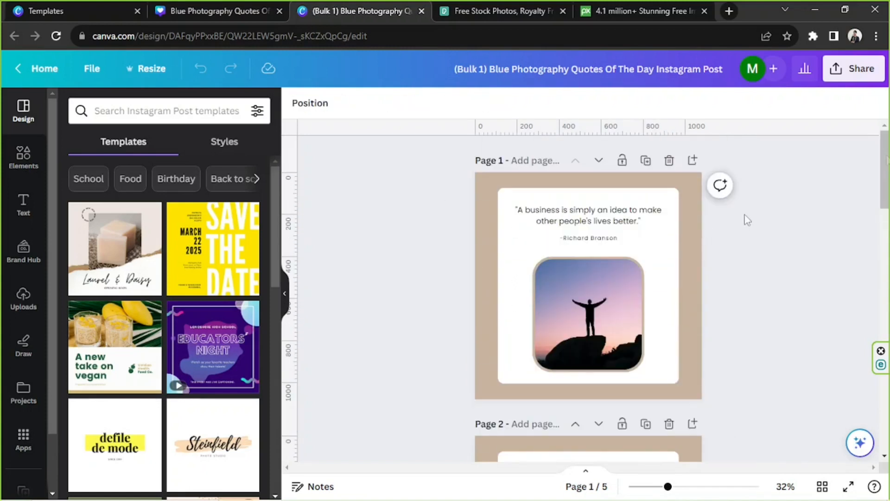